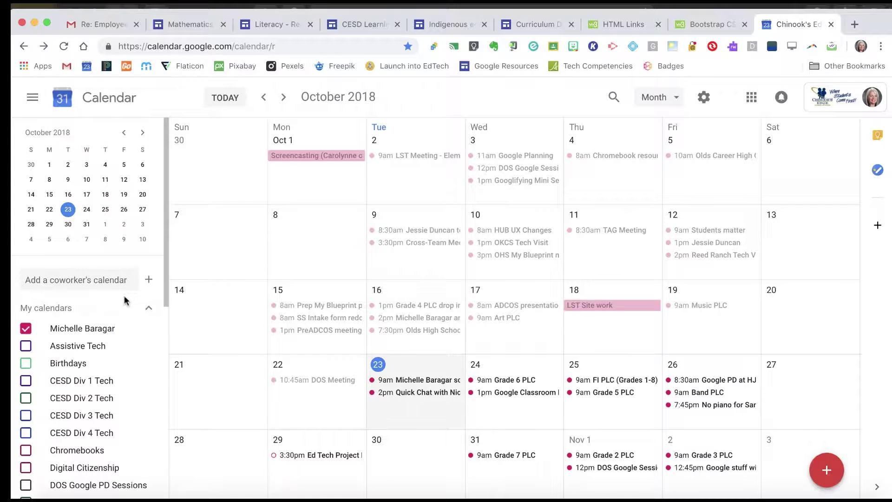
Open the settings and sharing page for the checked personal calendar under My calendars
scroll(133, 317, down, 2)
scroll(138, 325, down, 2)
drag(167, 283, 165, 318)
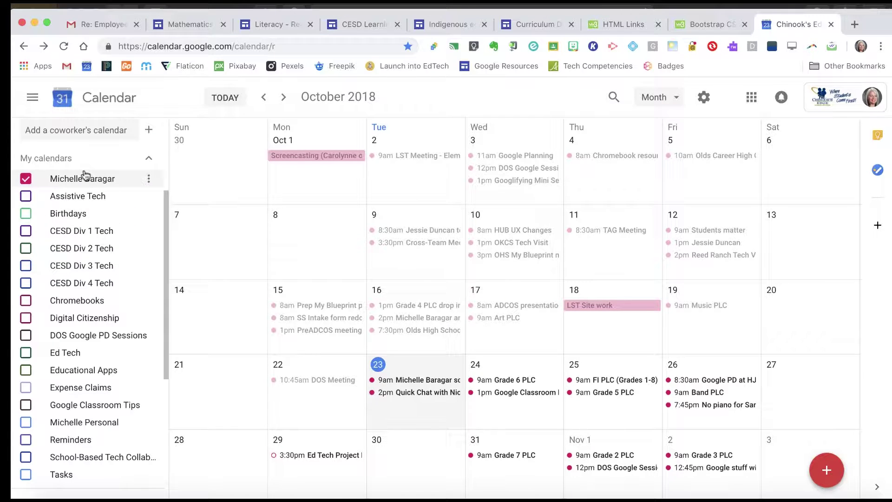
click(148, 186)
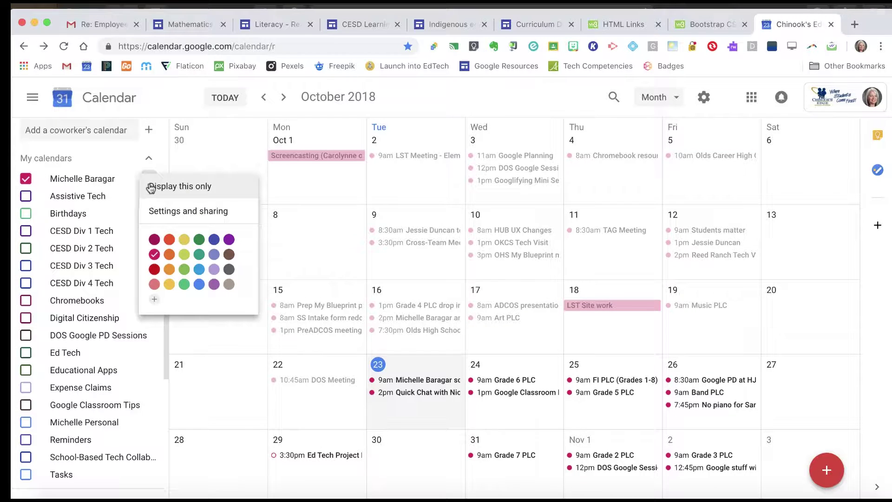
click(231, 214)
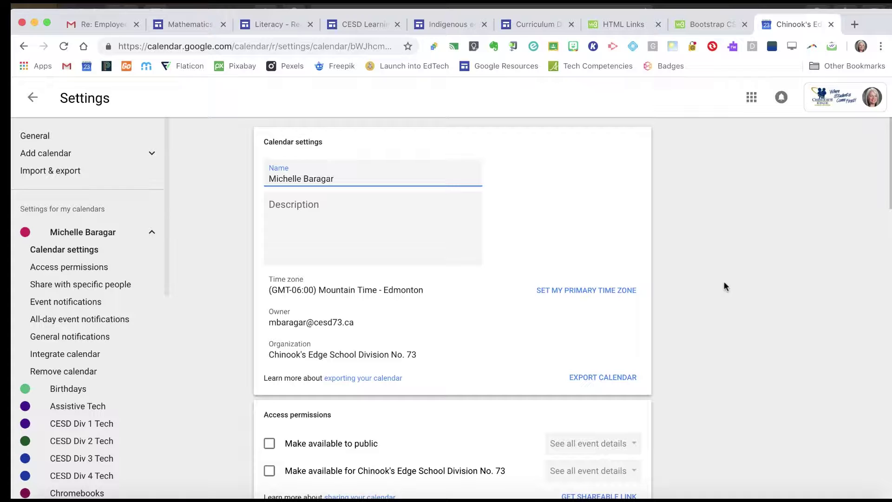
Add the Learning Support Teacher Division Account as a recipient when sharing the calendar with specific people
scroll(724, 282, down, 2)
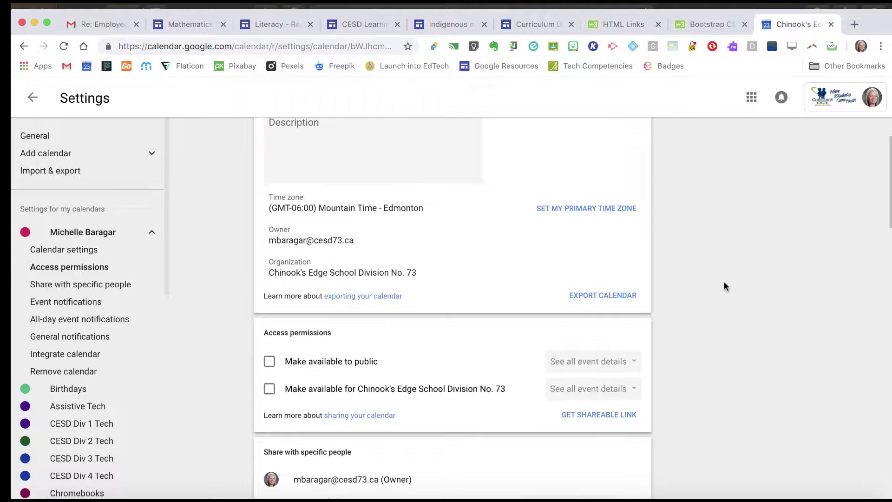
scroll(726, 282, down, 6)
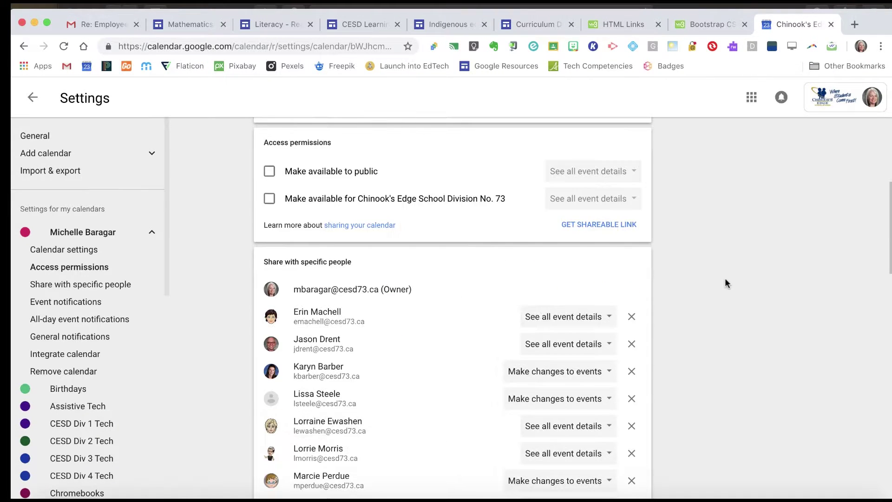
scroll(453, 287, down, 2)
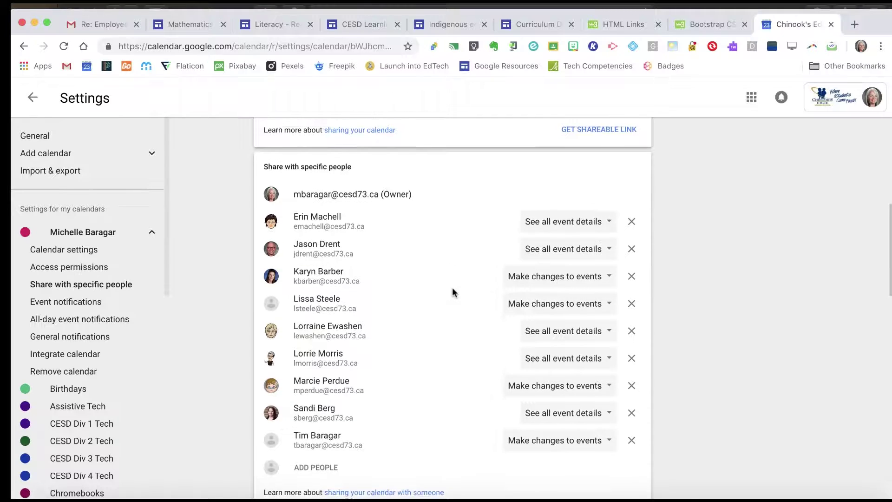
scroll(453, 289, down, 2)
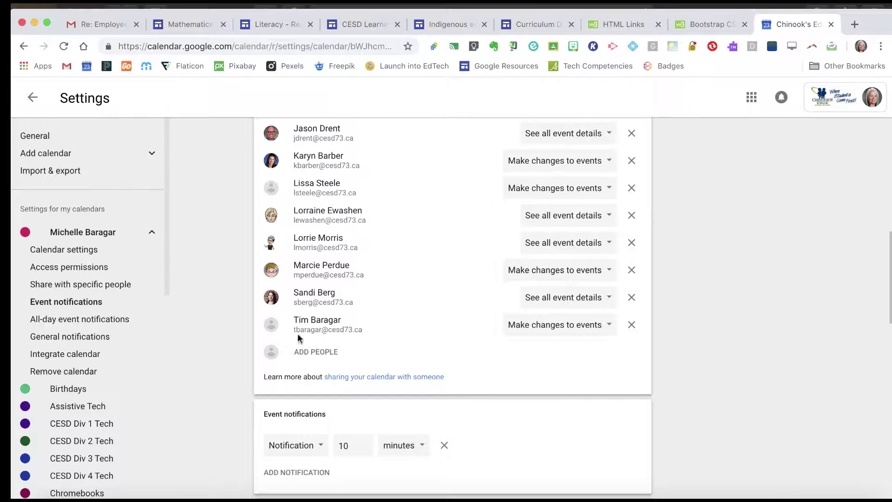
click(318, 353)
text(lst.us)
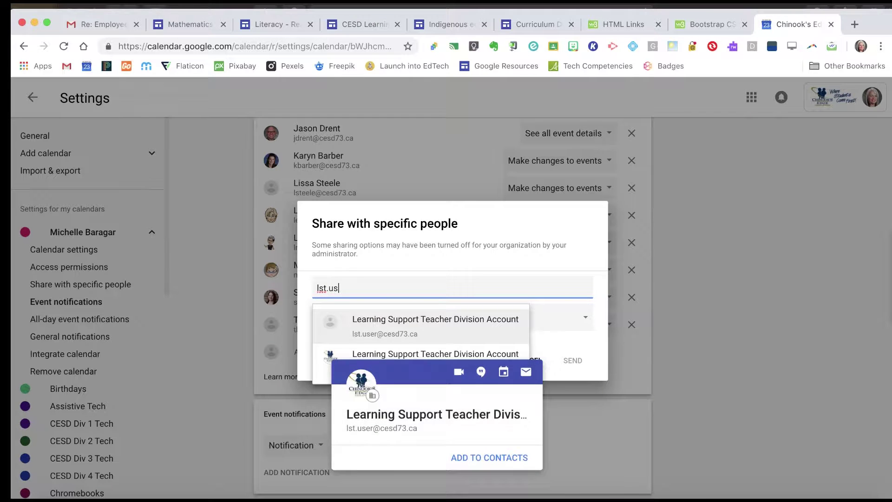
text(er)
click(418, 325)
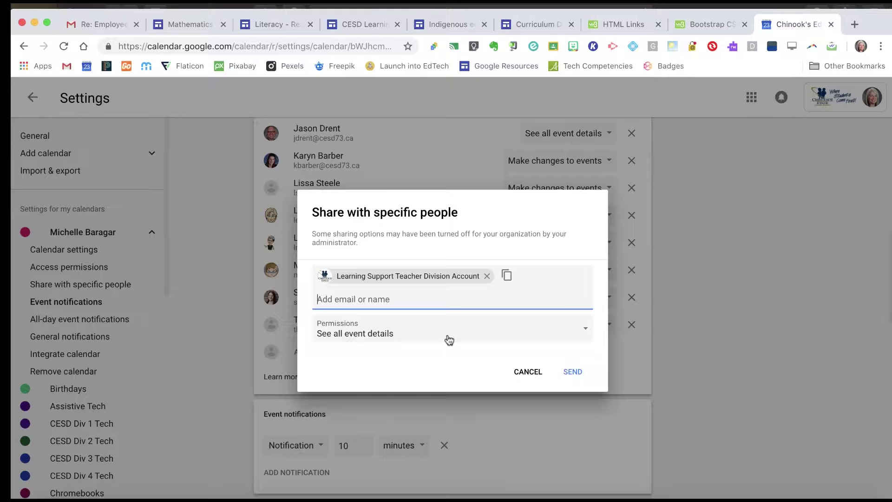
Give the recipient the See all event details permission and send the sharing invitation
click(498, 334)
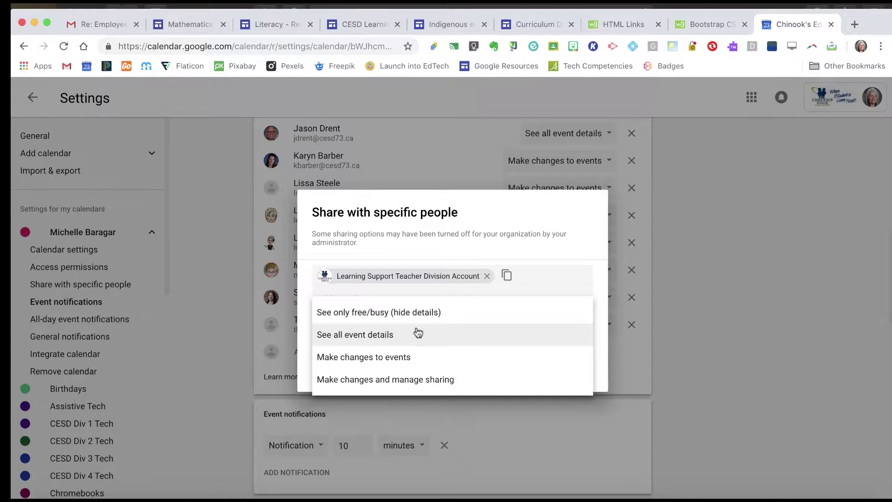
click(386, 335)
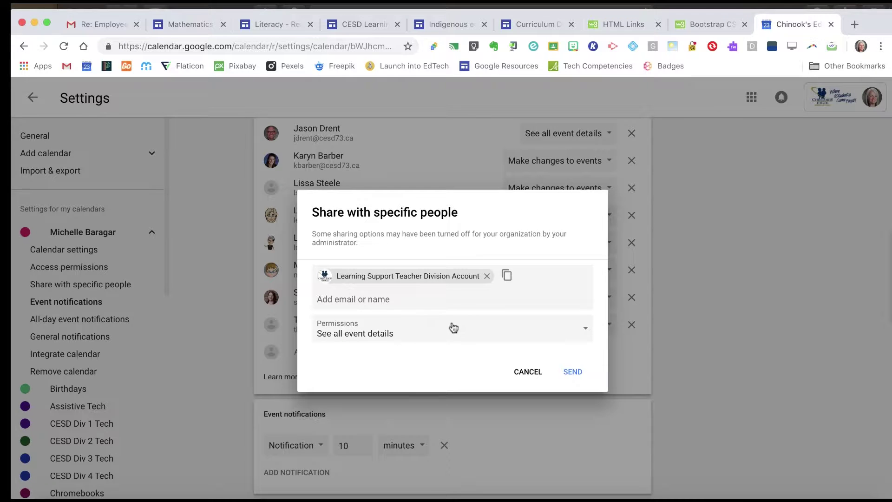
click(574, 372)
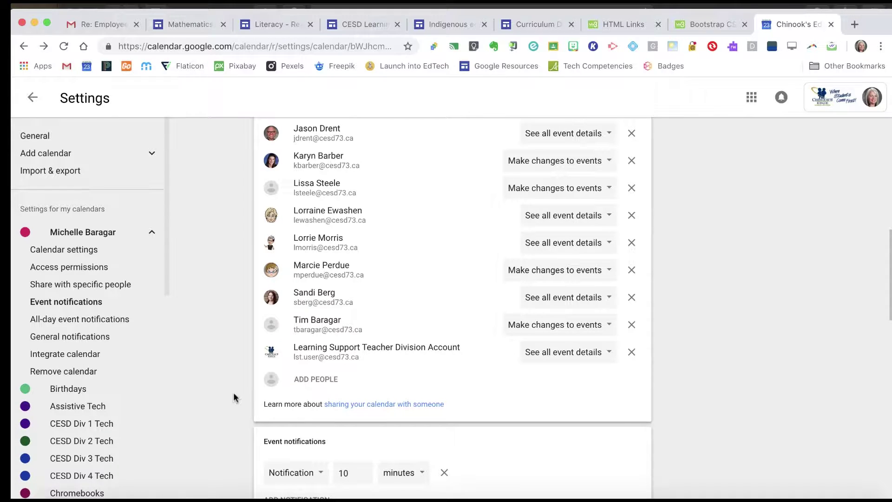
Switch to the Learning Support Teacher account's calendar in Safari and hide the coworker's calendar under Other calendars
click(206, 500)
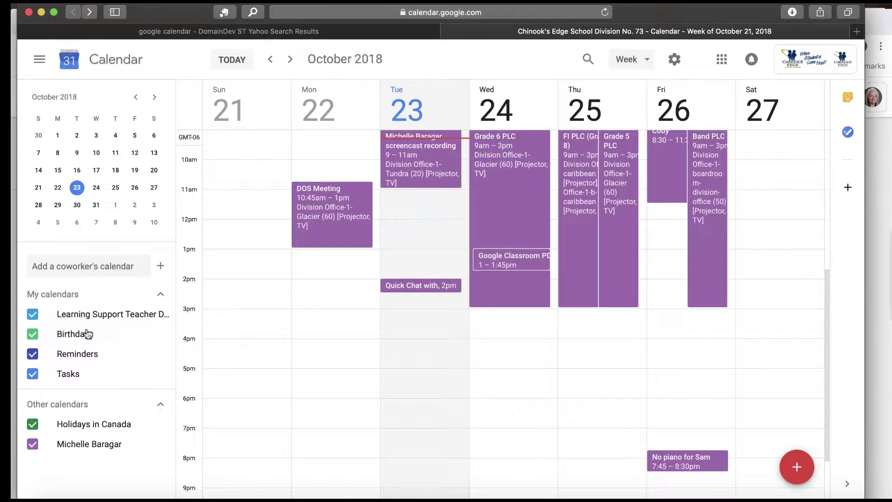
click(32, 446)
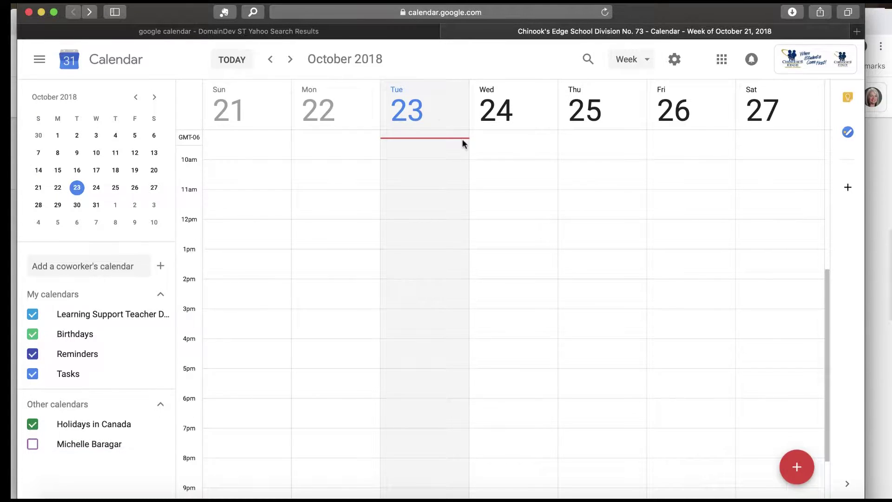
Create an event titled Conference Call, running from 12:00pm to 2:00pm on Oct 23, 2018
click(797, 466)
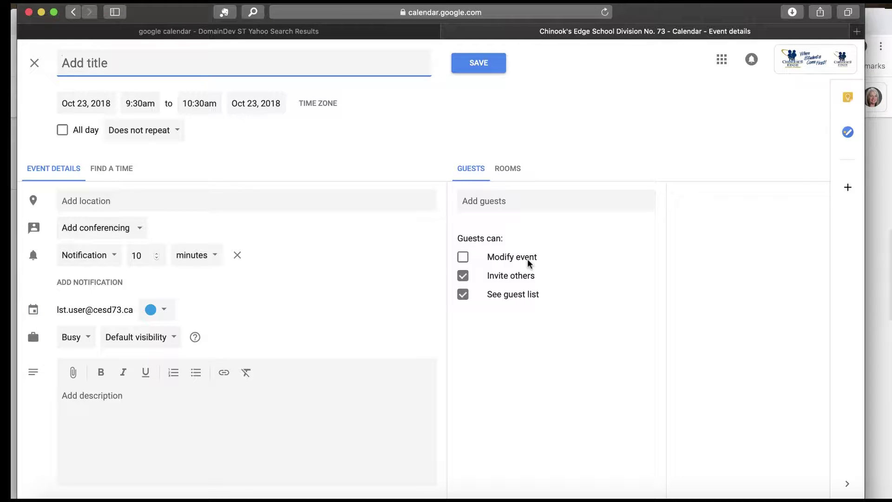
text(Conference Call)
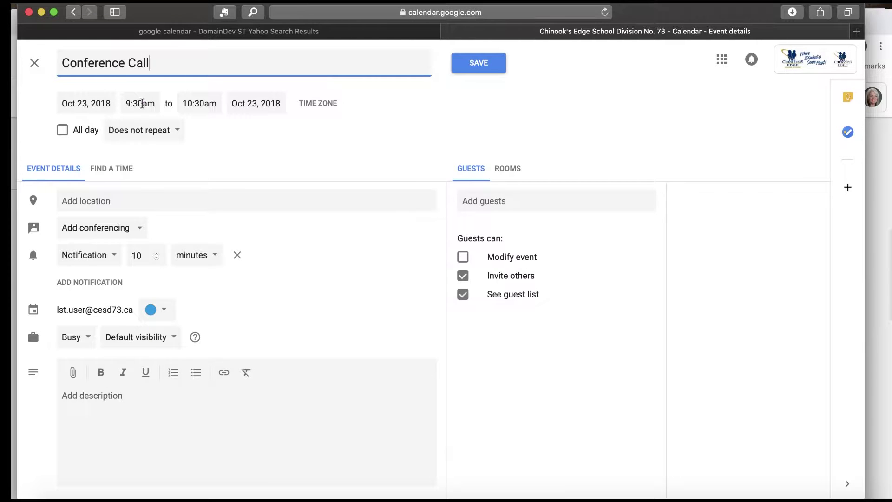
click(144, 102)
scroll(153, 212, down, 1)
scroll(159, 211, down, 5)
click(160, 149)
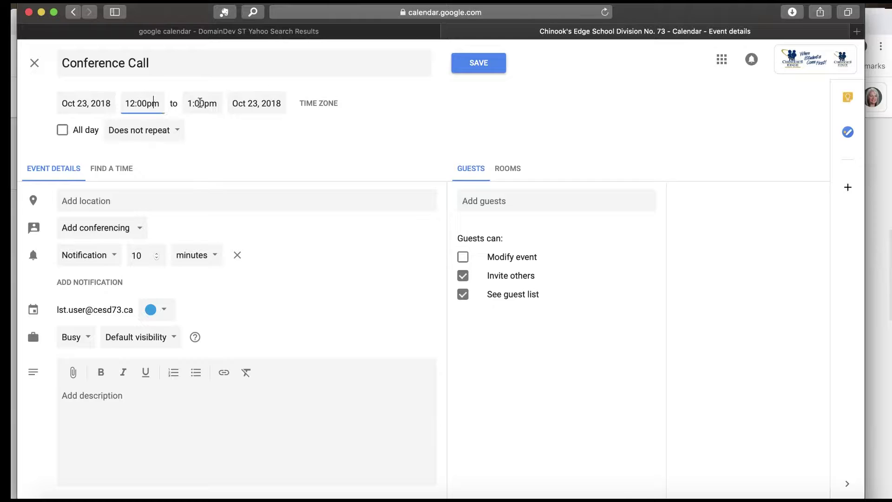
click(195, 105)
click(212, 226)
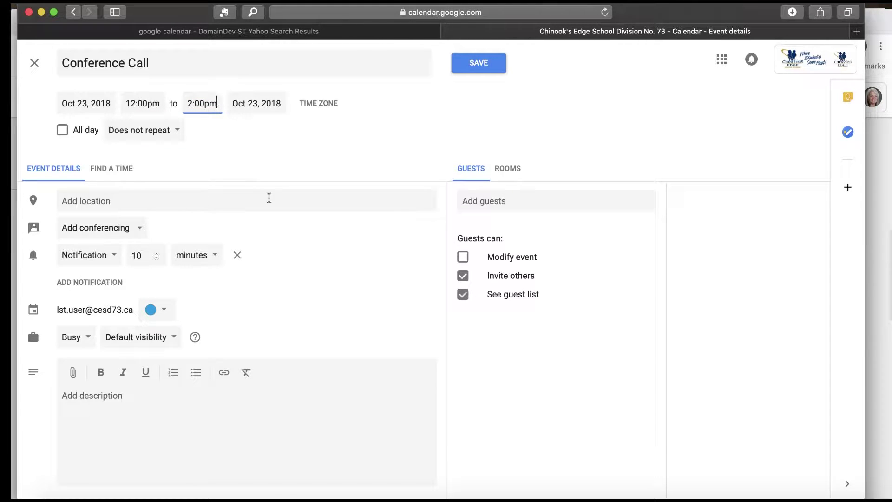
Book the bermuda room at Division Office from the available rooms and dismiss the Hangouts Meet notice
click(514, 172)
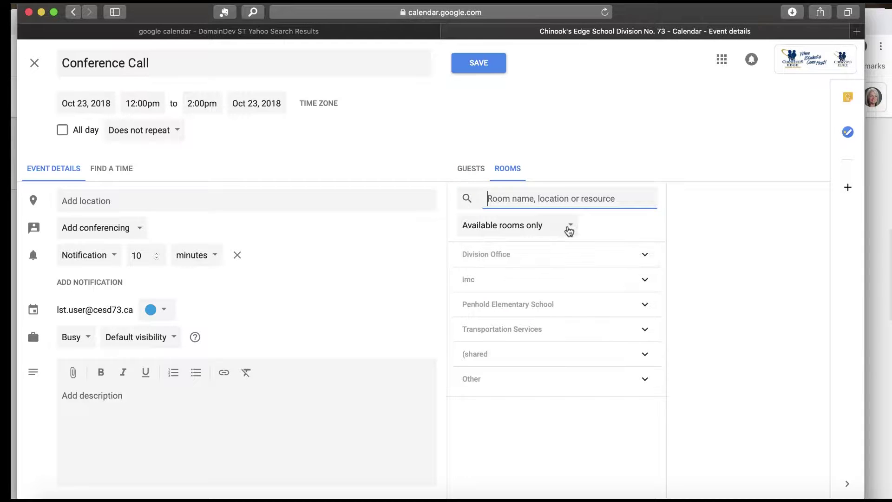
click(573, 229)
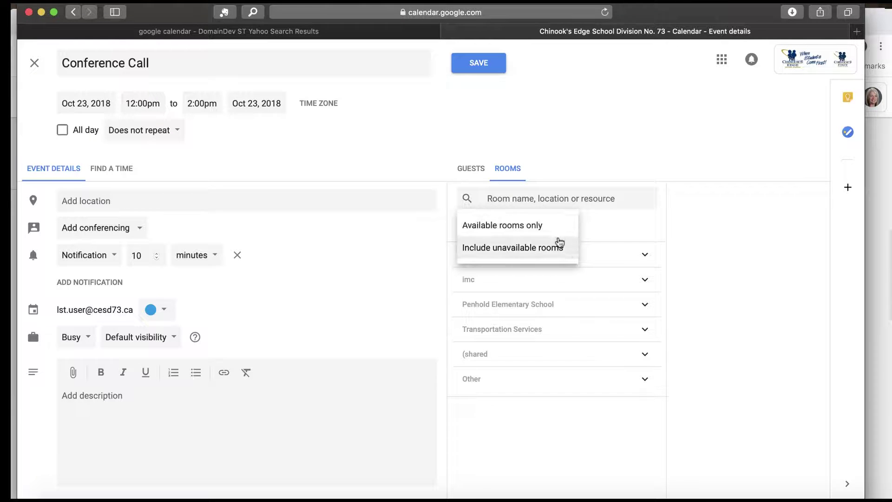
click(555, 228)
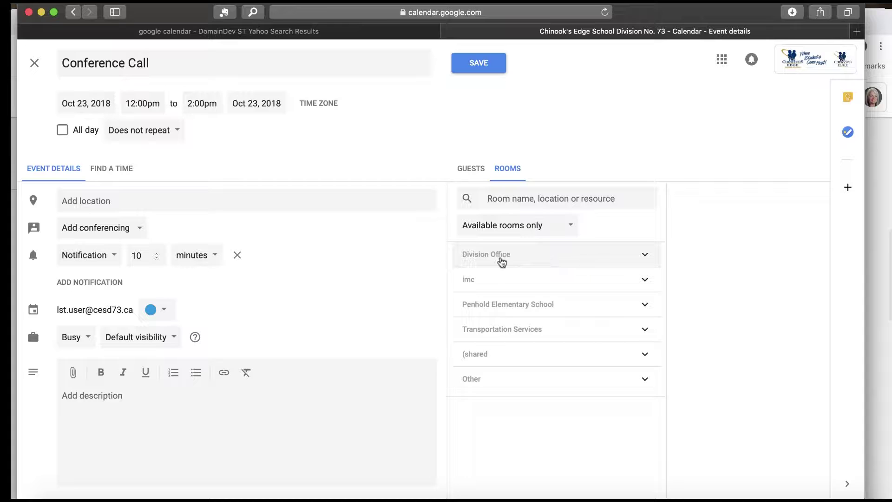
click(645, 255)
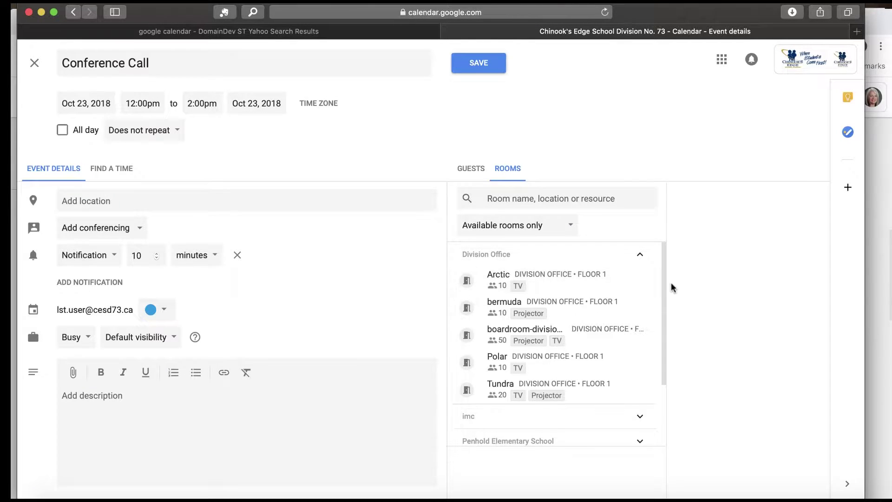
scroll(652, 294, down, 1)
mouse_move(652, 288)
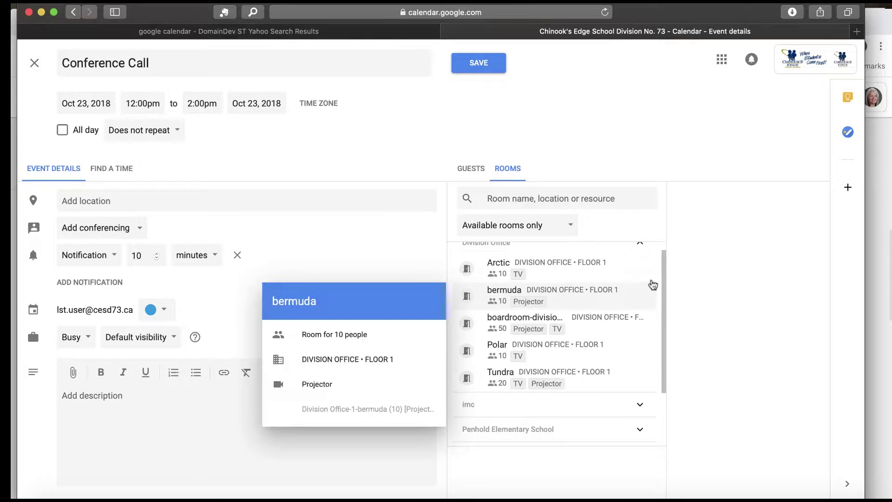
mouse_move(600, 370)
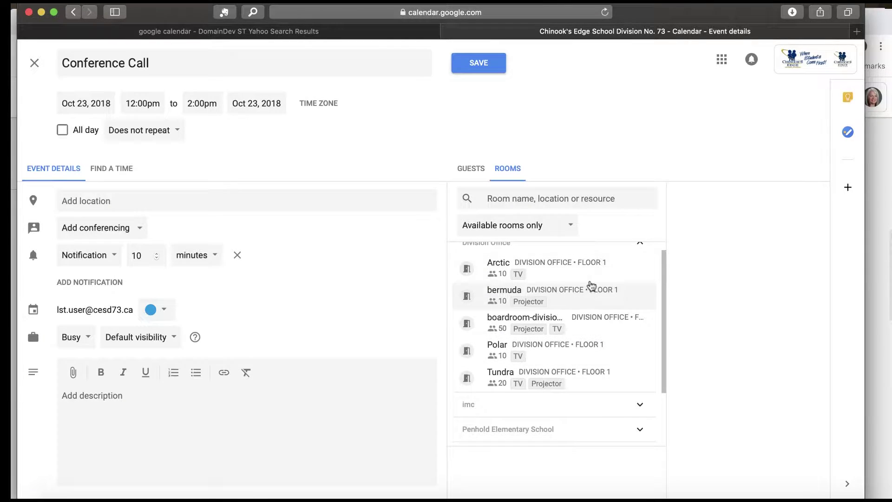
mouse_move(586, 277)
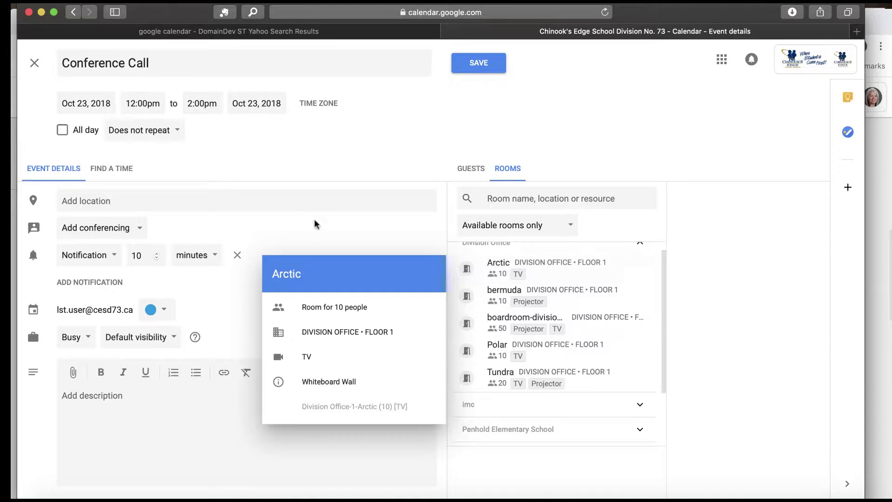
click(570, 293)
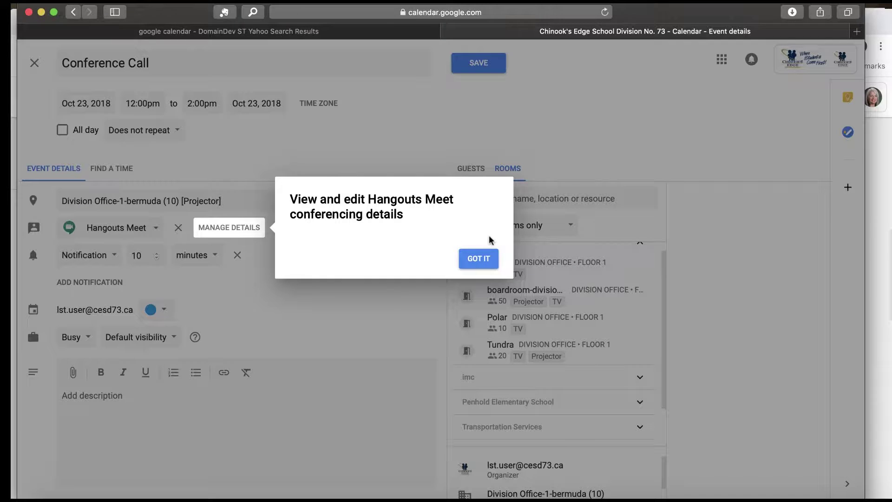
click(480, 260)
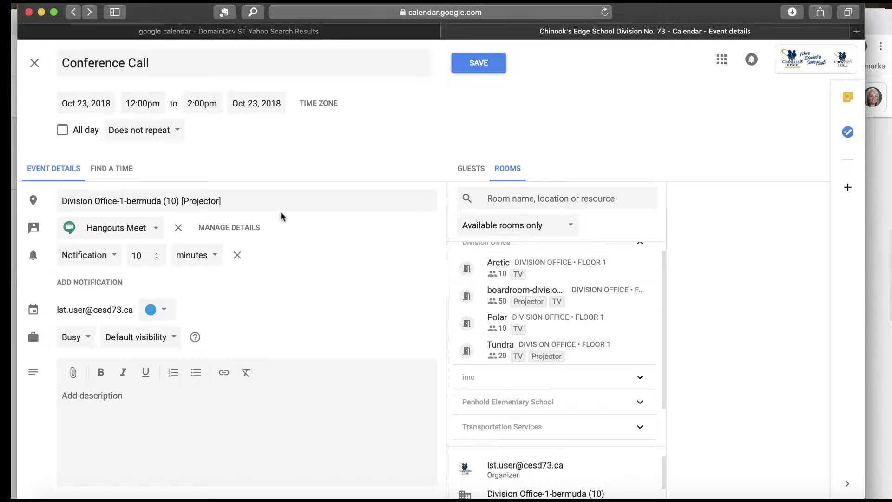
Clear the room text from the event's location
click(247, 200)
drag(247, 201, 13, 207)
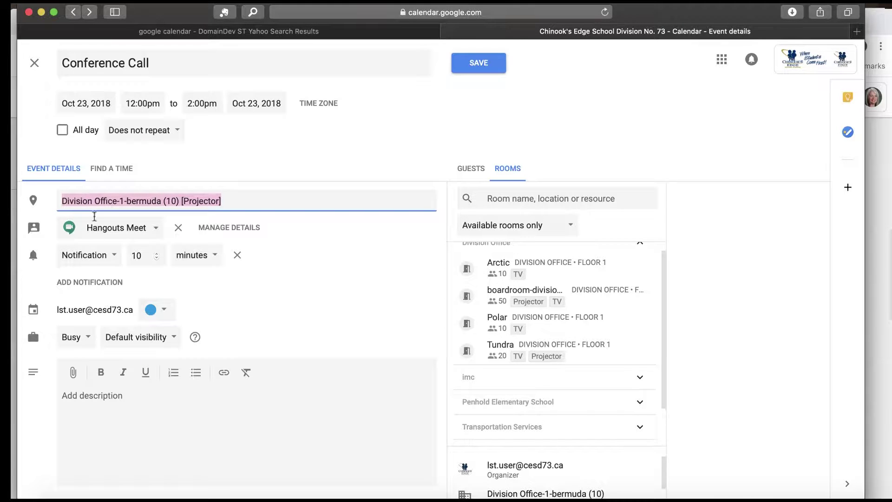
key(BackSpace)
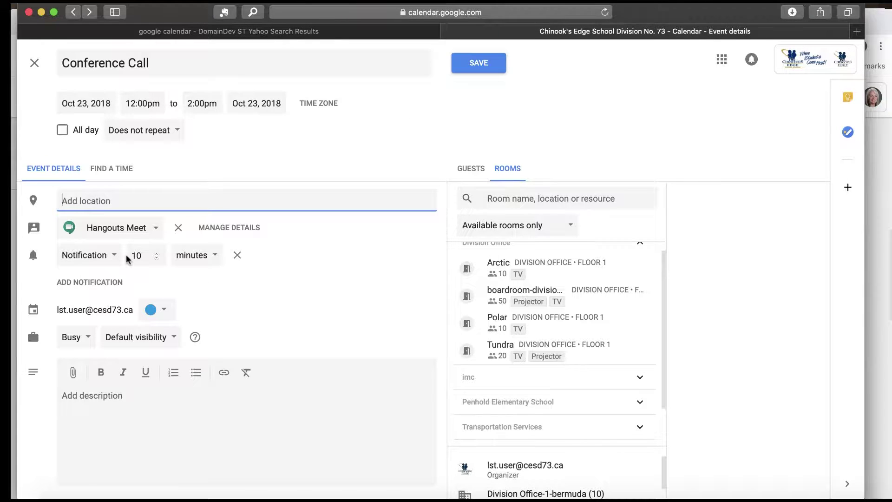
Examine the notification time settings and the visibility options offered for the event
click(156, 254)
click(205, 256)
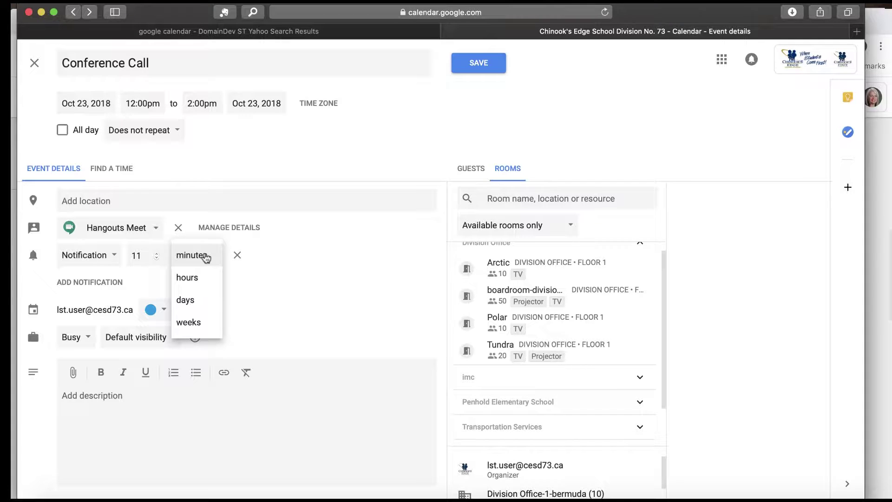
click(206, 258)
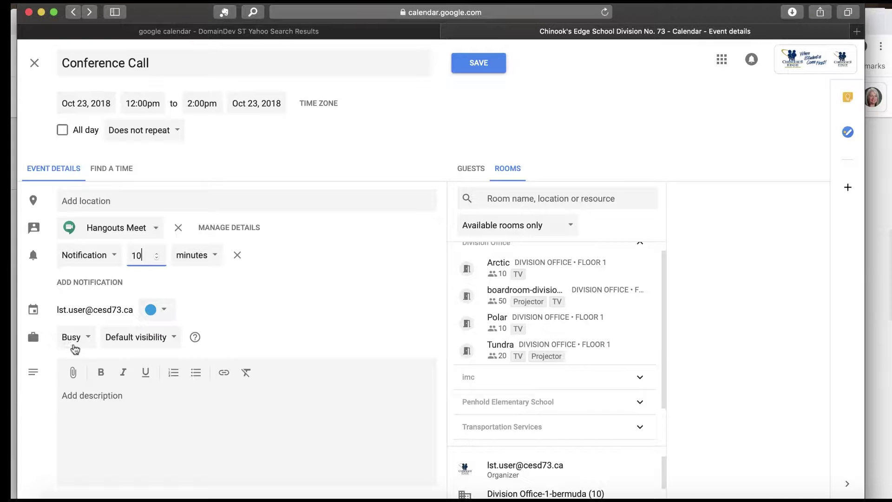
click(170, 339)
mouse_move(565, 316)
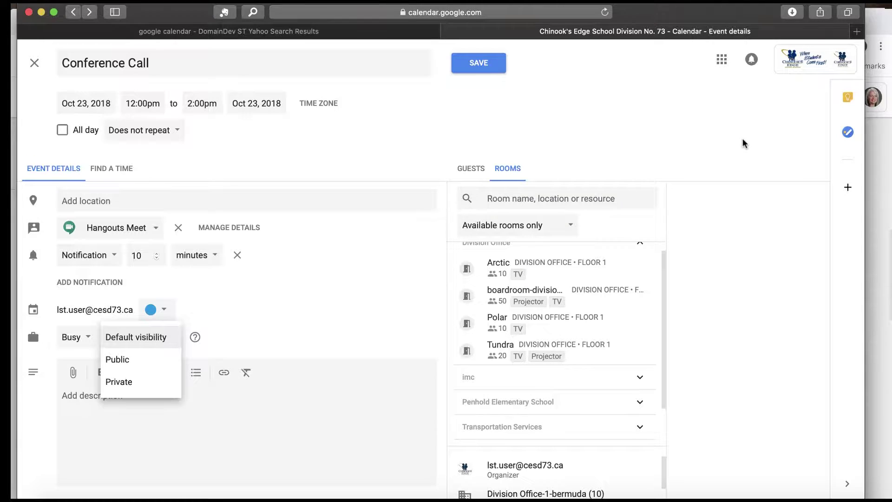
Find the coworker who shared the calendar by first name and add them as an event guest
click(470, 169)
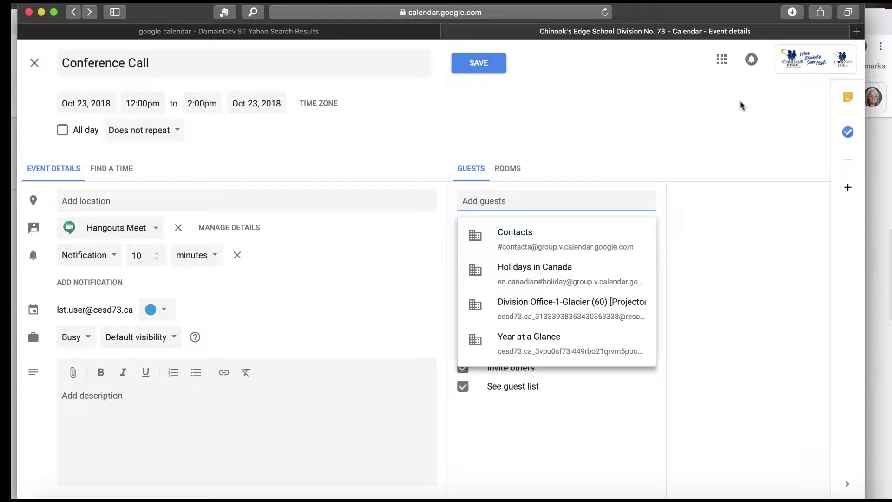
text(michelle)
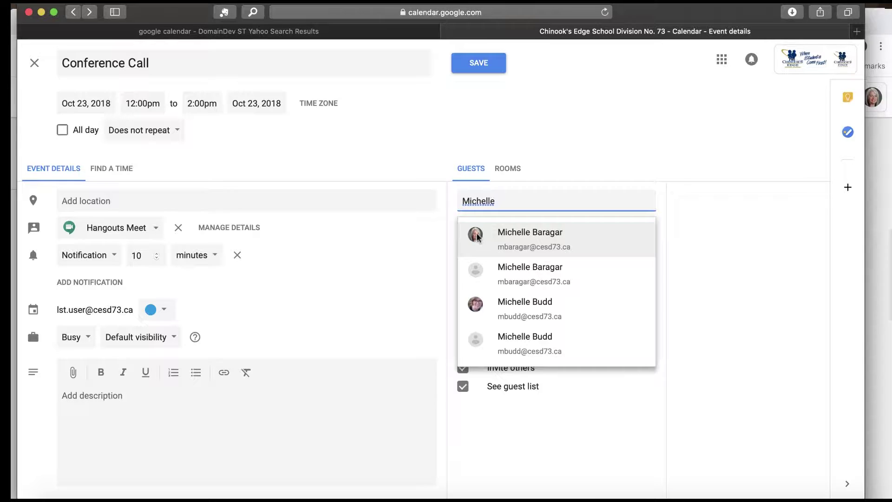
click(498, 238)
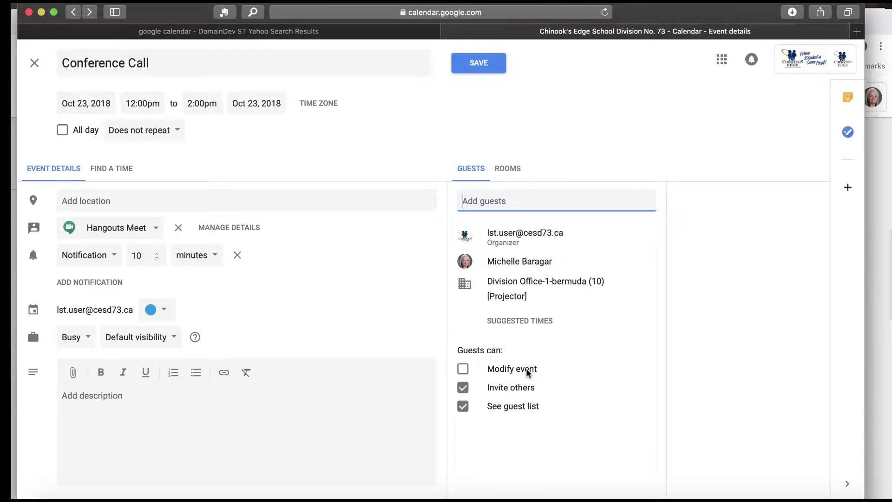
Turn the guest permissions for inviting others and seeing the guest list off and back on
click(463, 387)
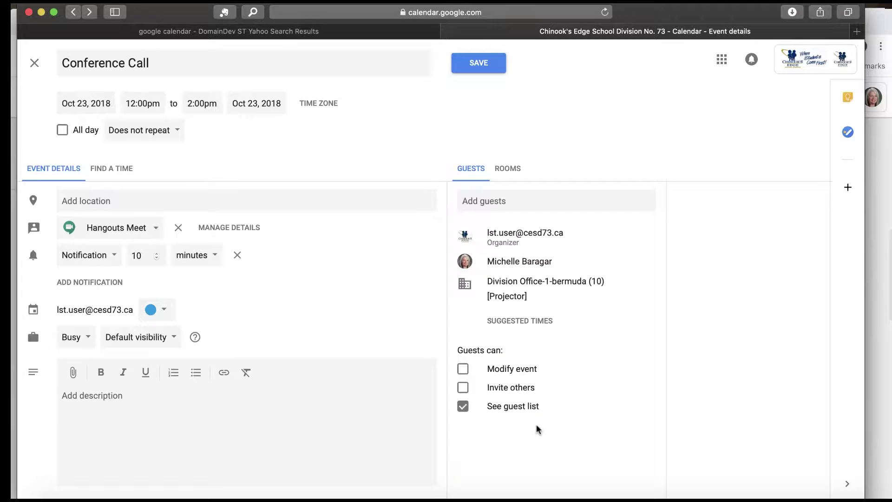
click(467, 415)
click(464, 407)
click(471, 389)
Save the Conference Call event and send invitation emails to its guests
click(484, 65)
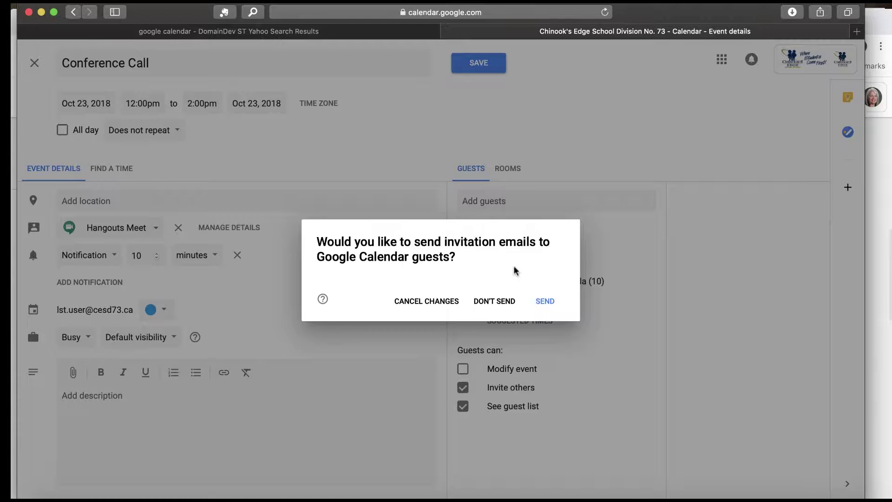
click(548, 303)
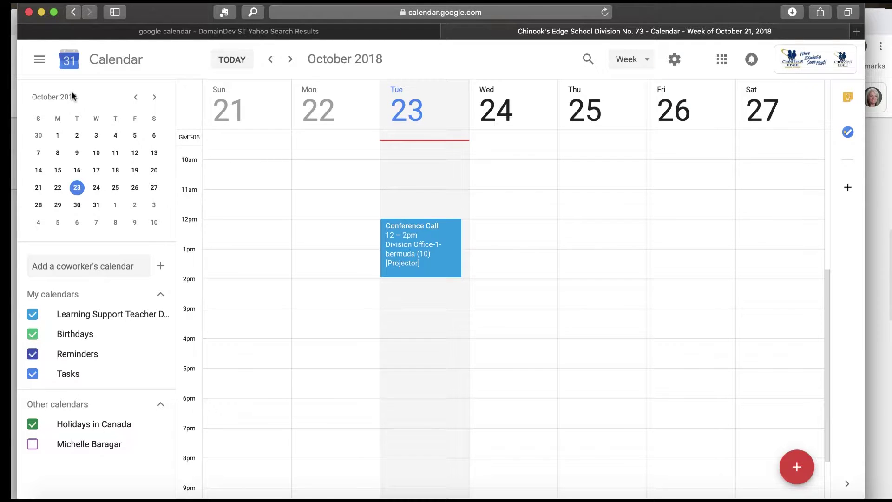
scroll(321, 172, up, 3)
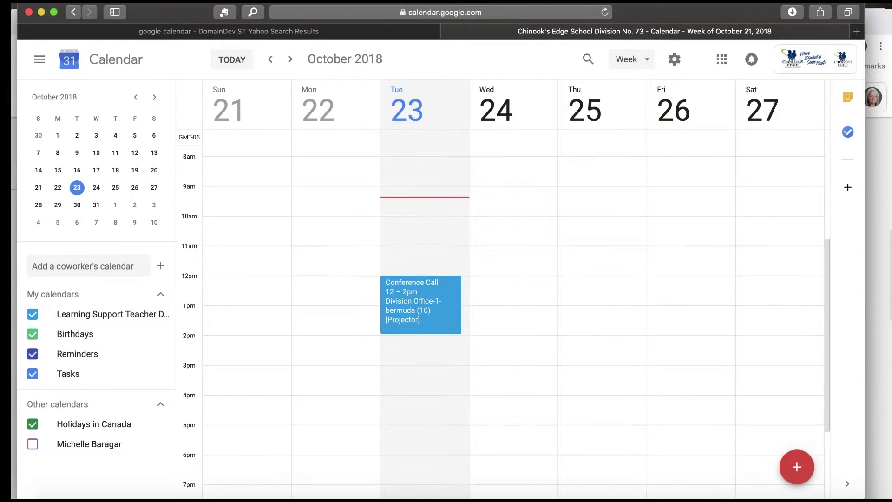
scroll(469, 186, up, 5)
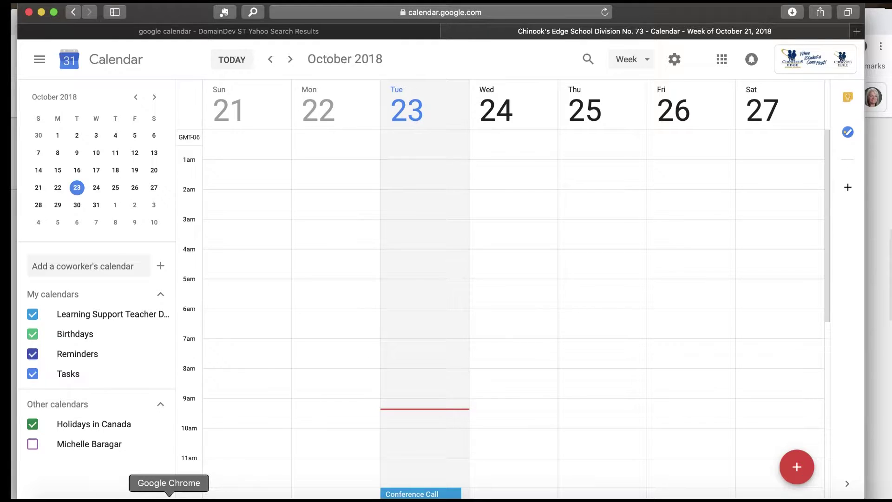
Switch to Google Chrome, leave the calendar settings and show the calendar in week view
click(169, 499)
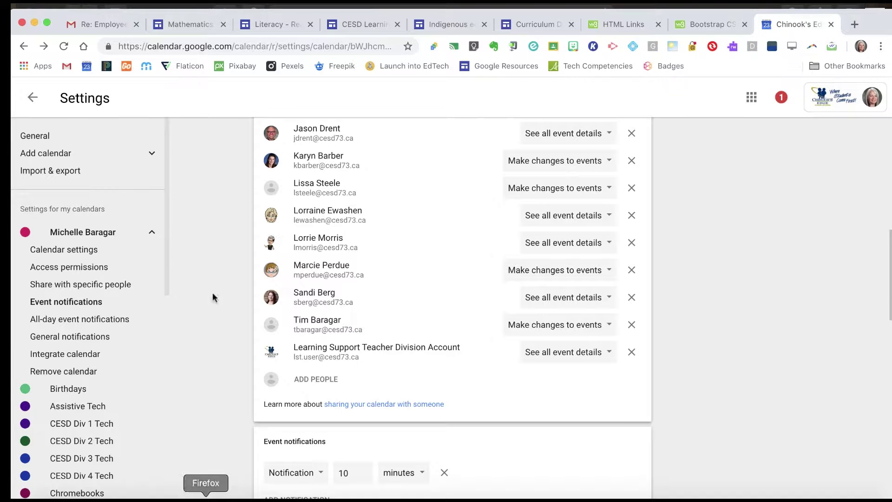
click(33, 99)
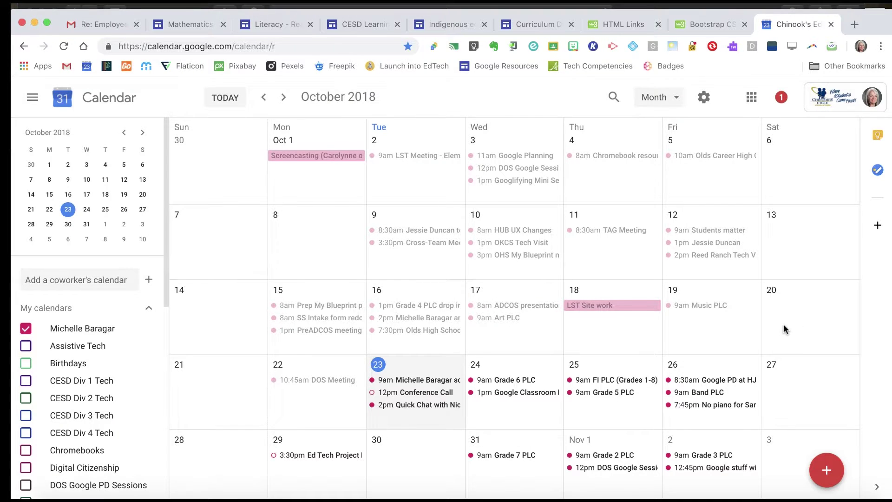
key(w)
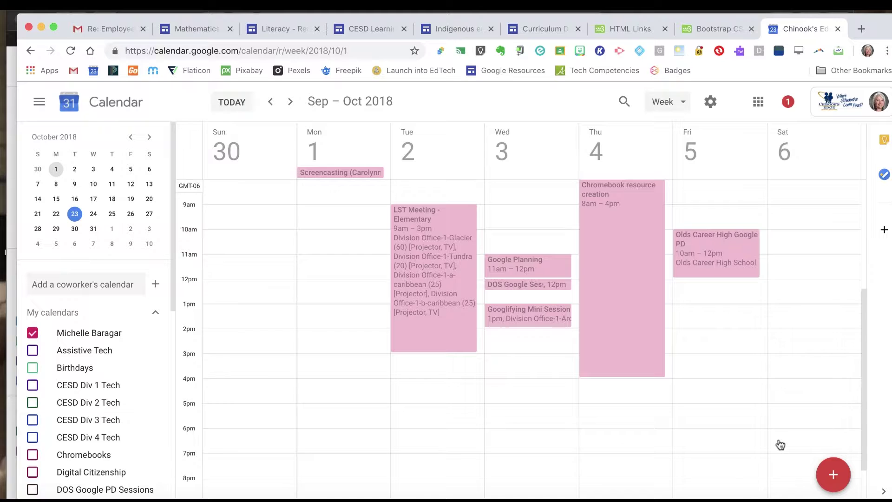
Start a new event and add the Learning Support Teacher Division Account as a guest
click(836, 475)
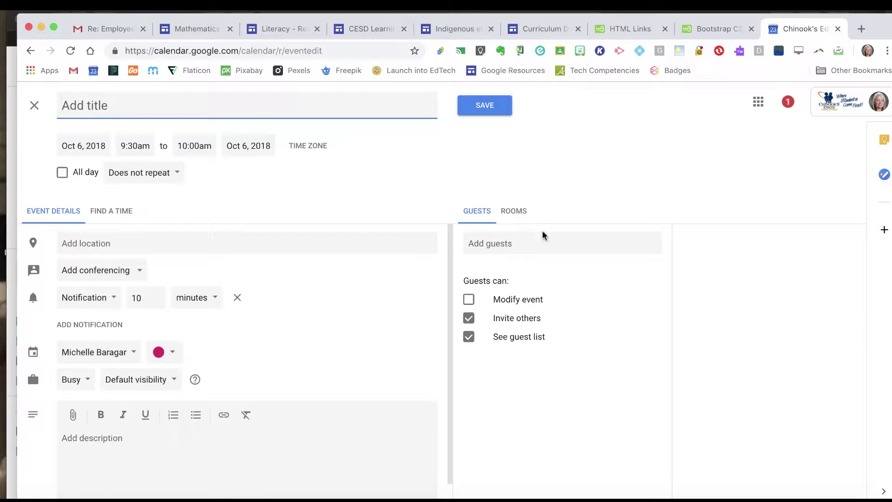
click(527, 245)
text(lst)
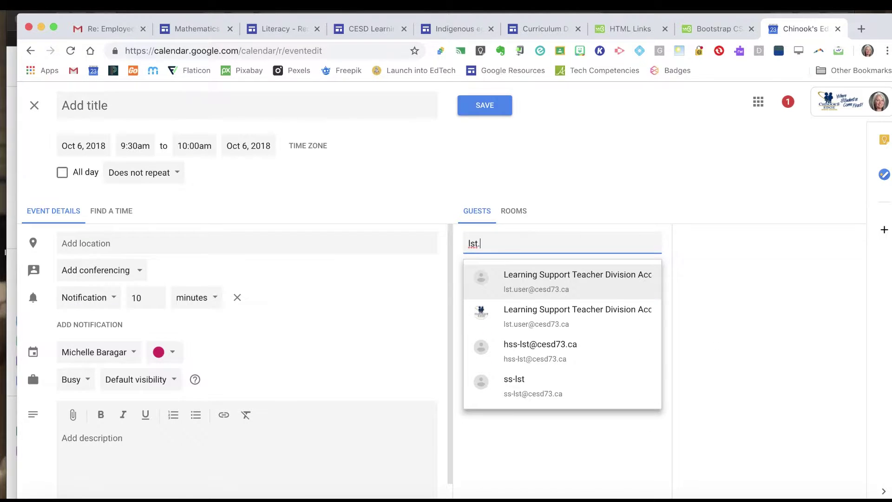
text(.u)
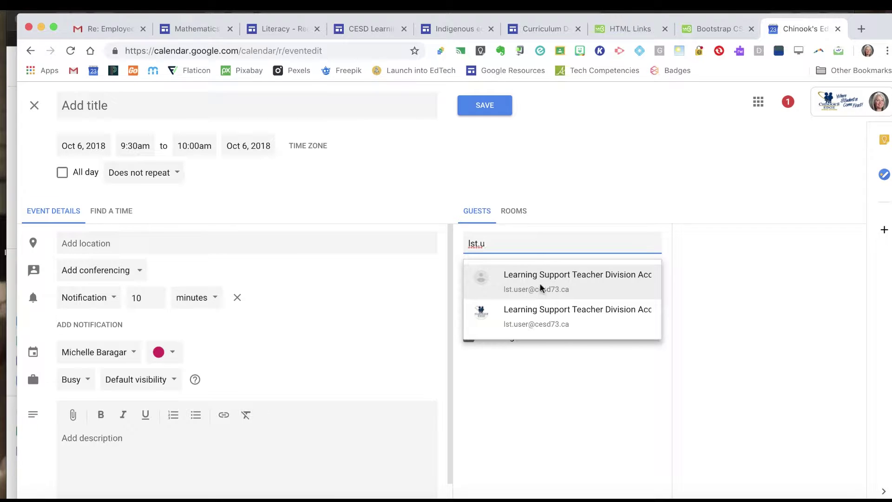
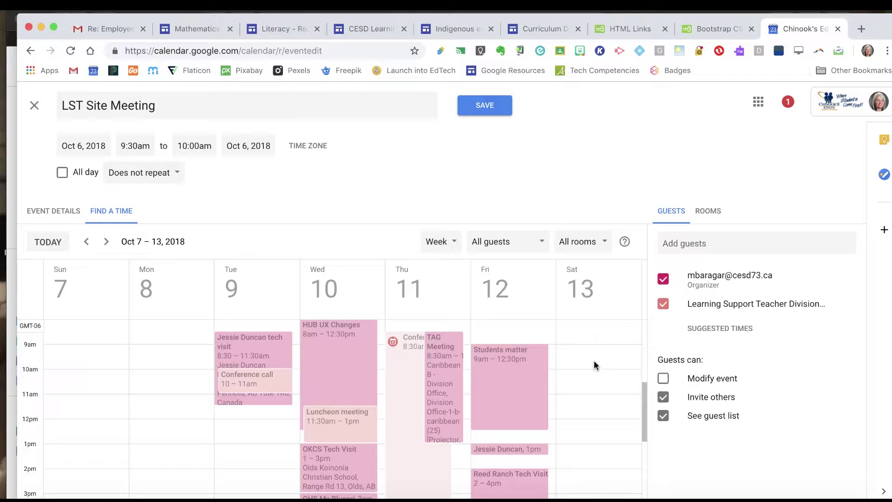
Examine the organizer's and guest's availability for the week of Oct 7–13, 2018 to find a free time
click(613, 384)
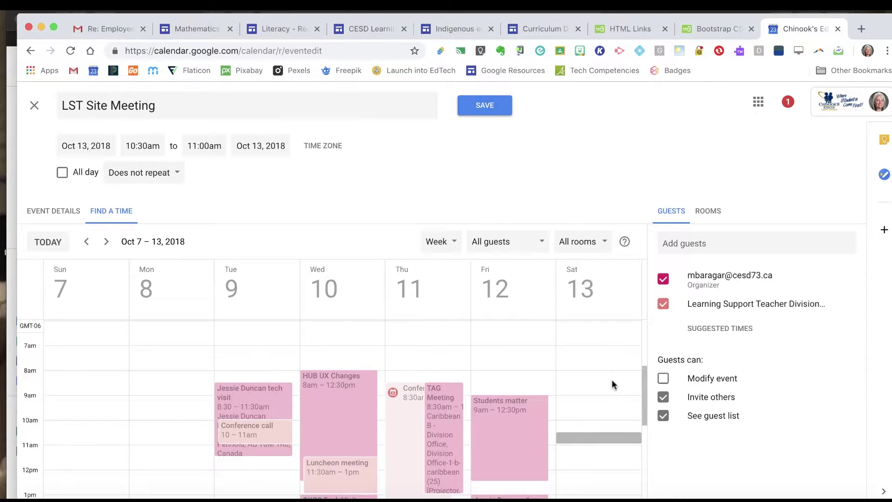
mouse_move(506, 400)
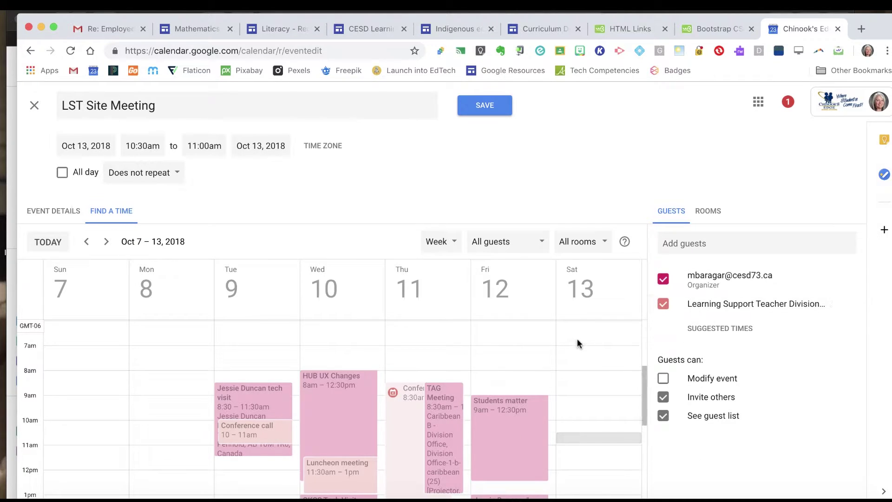
scroll(578, 338, down, 3)
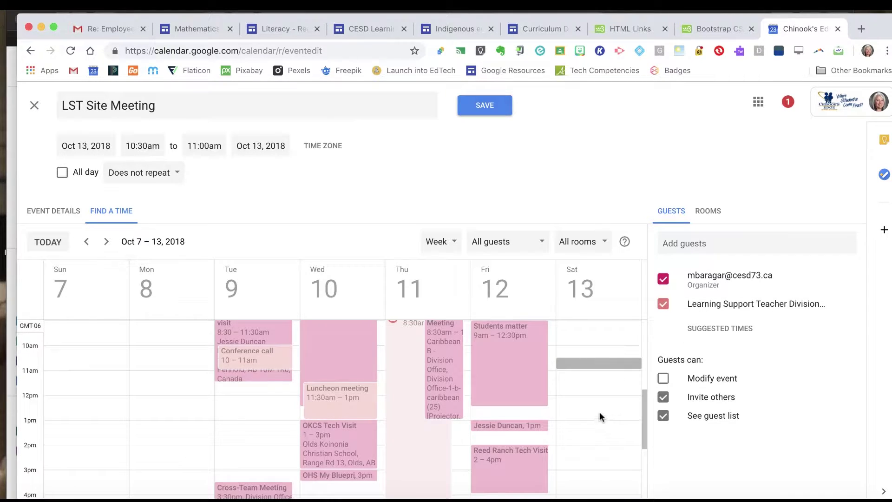
scroll(600, 412, up, 3)
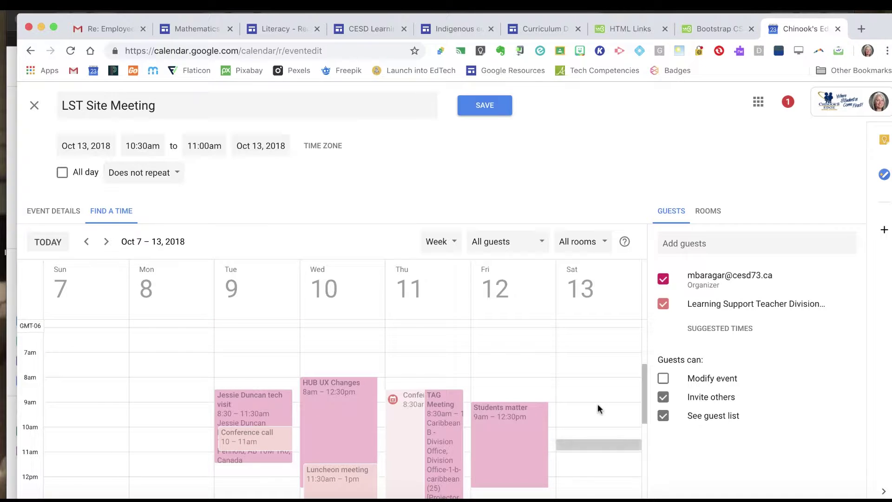
scroll(598, 407, down, 1)
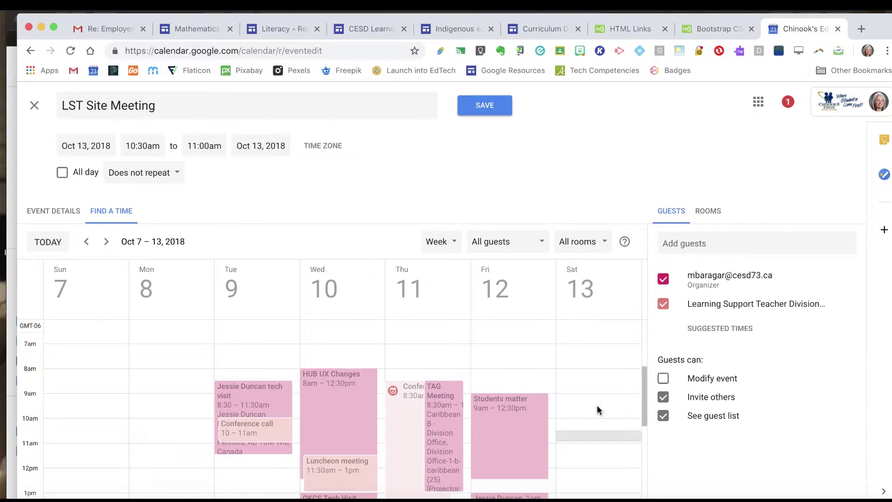
scroll(597, 410, down, 5)
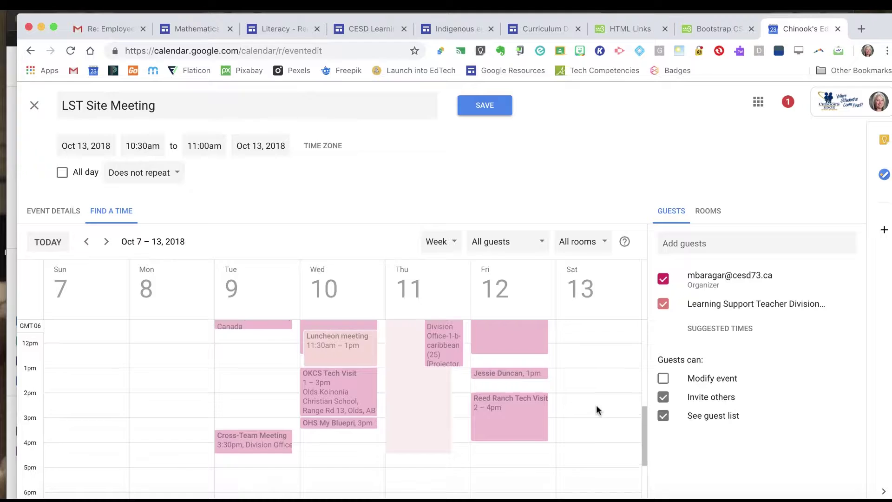
scroll(597, 408, up, 2)
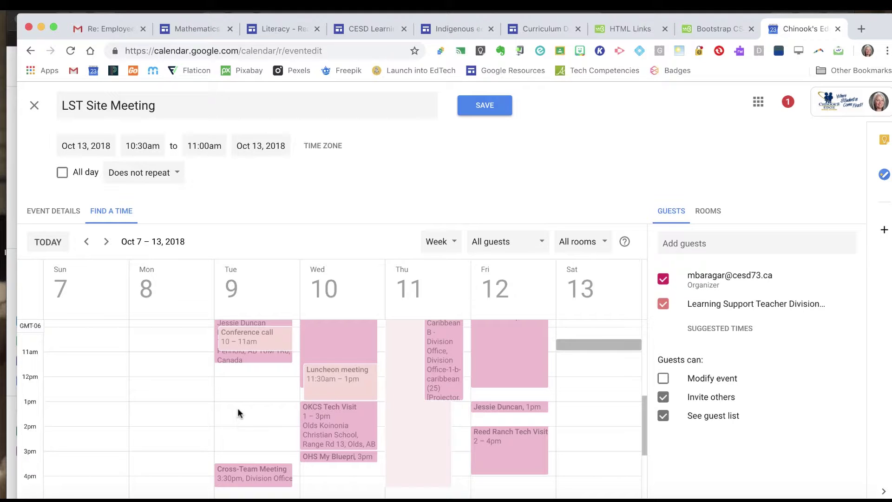
scroll(238, 409, up, 1)
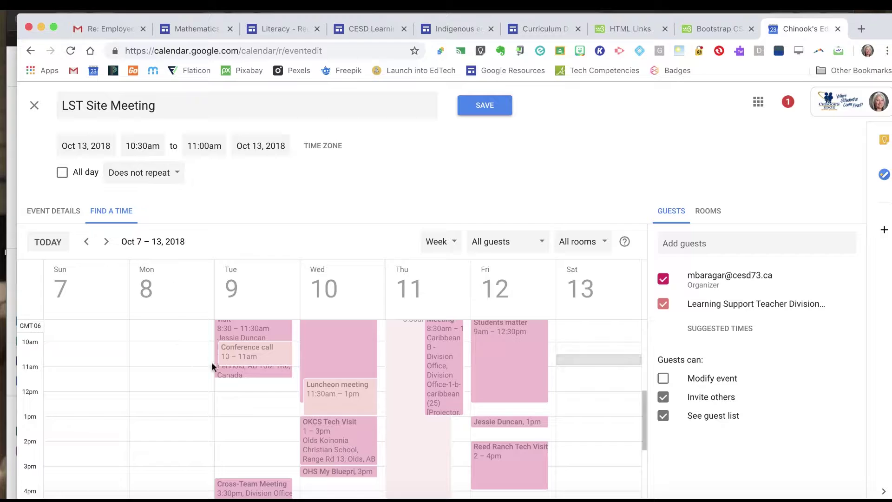
Schedule the LST Site Meeting on Oct 9, 2018 from 1:00pm to 2:30pm and save it with invitation emails sent
click(245, 398)
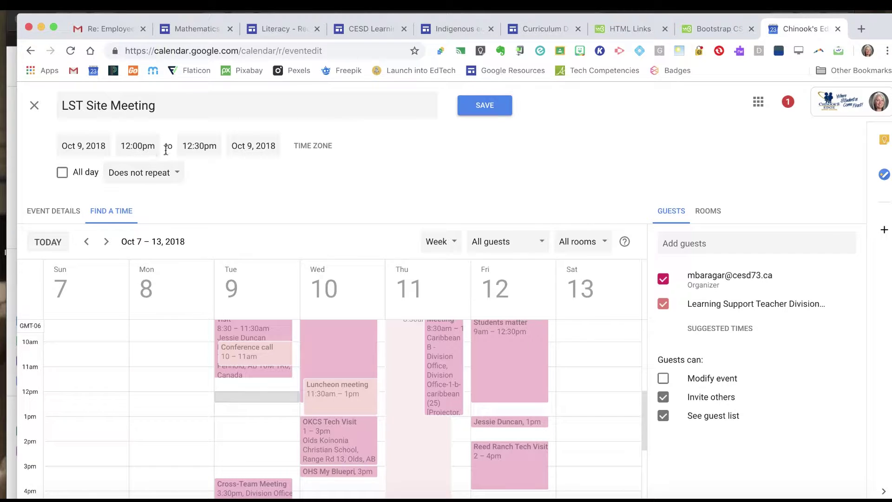
click(133, 147)
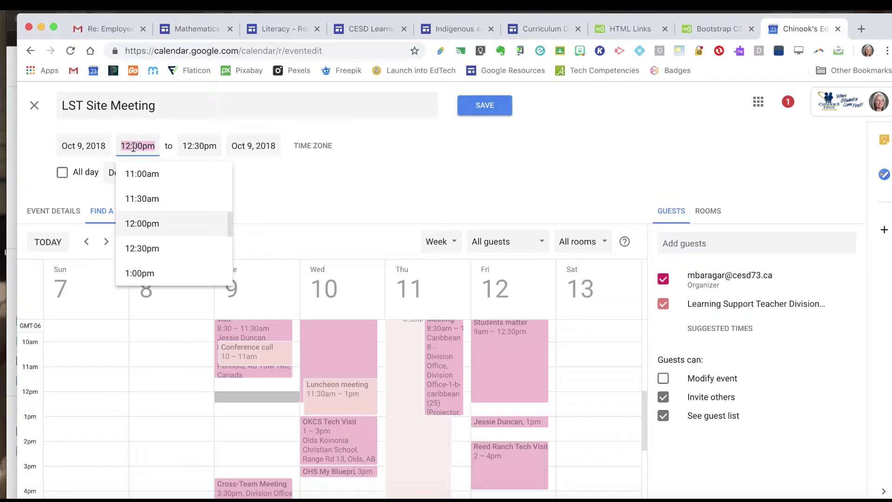
click(140, 272)
click(192, 147)
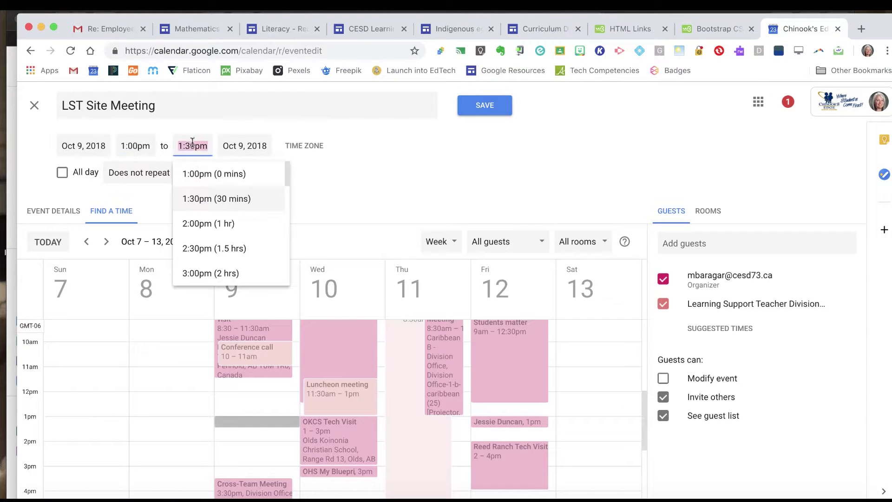
click(204, 224)
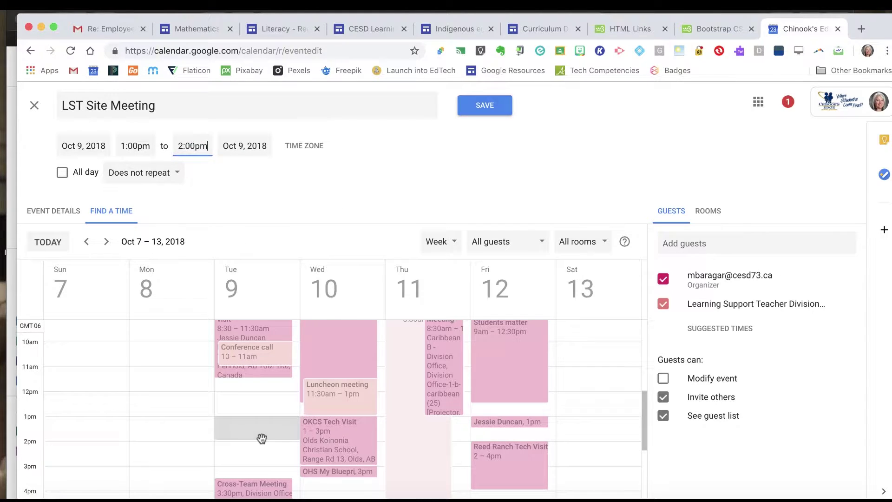
click(200, 146)
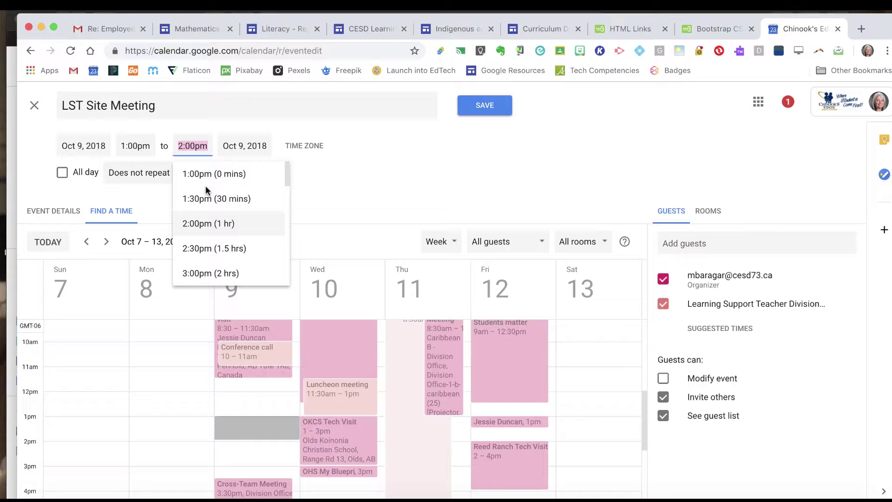
click(200, 246)
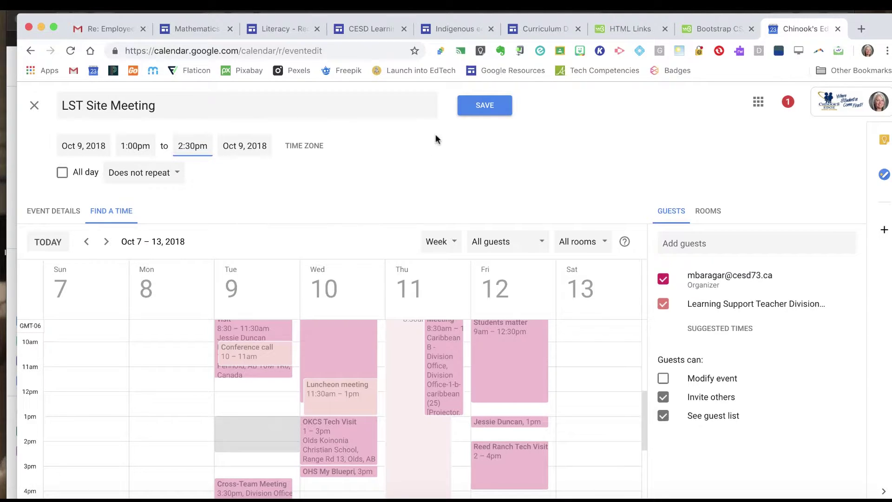
click(481, 106)
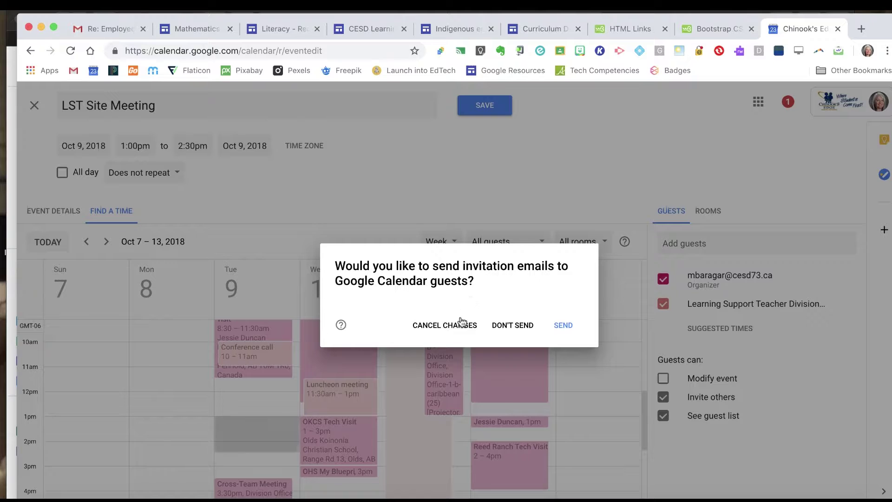
click(563, 326)
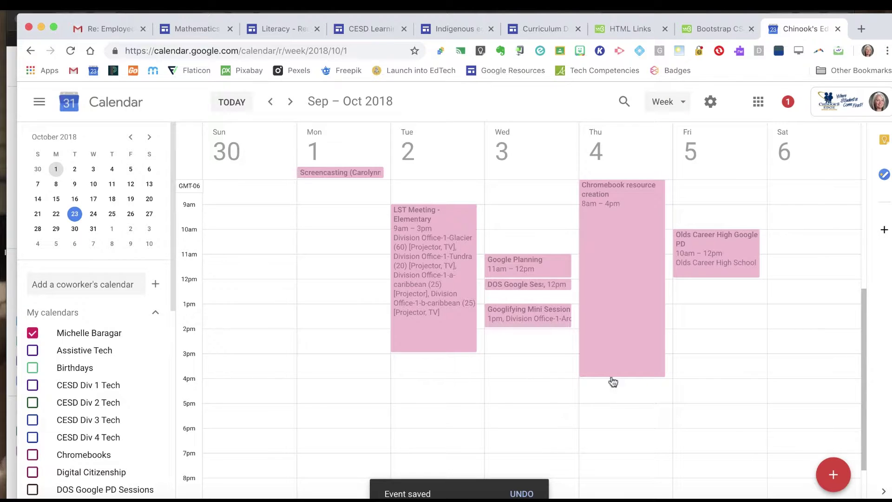
Go to the week of October 7–13 and review the details and guests of the LST Site Meeting
click(291, 102)
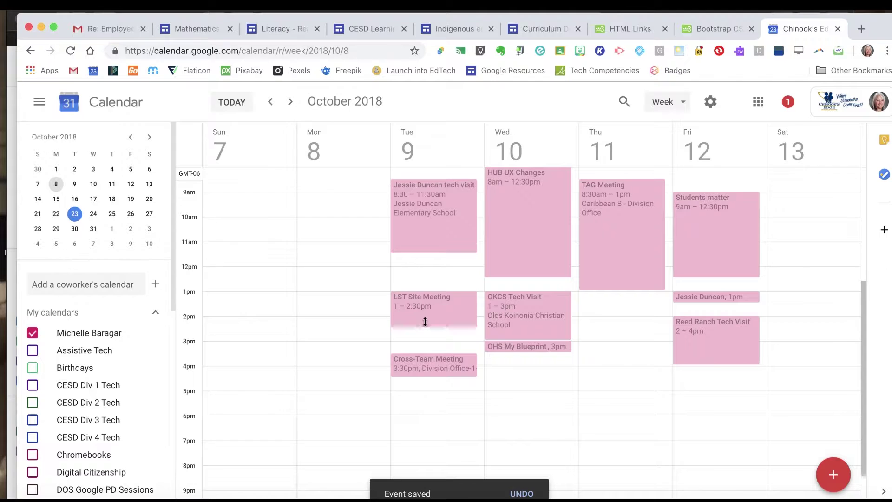
click(436, 310)
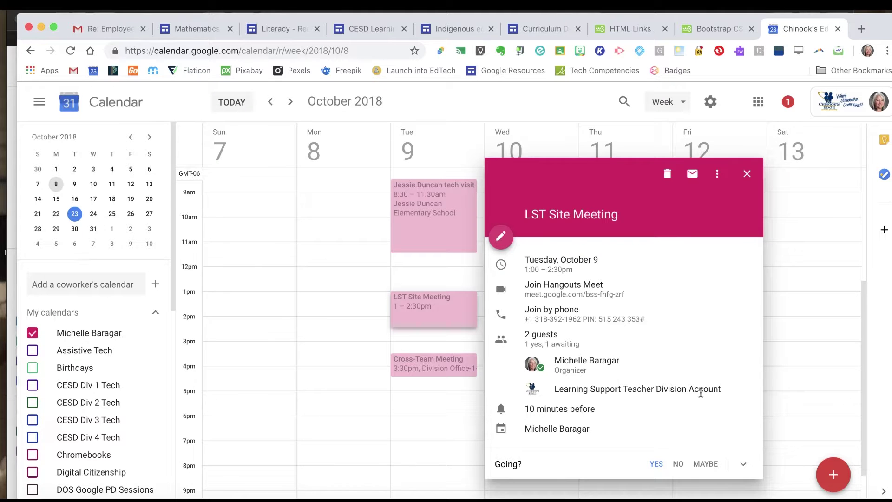
mouse_move(717, 393)
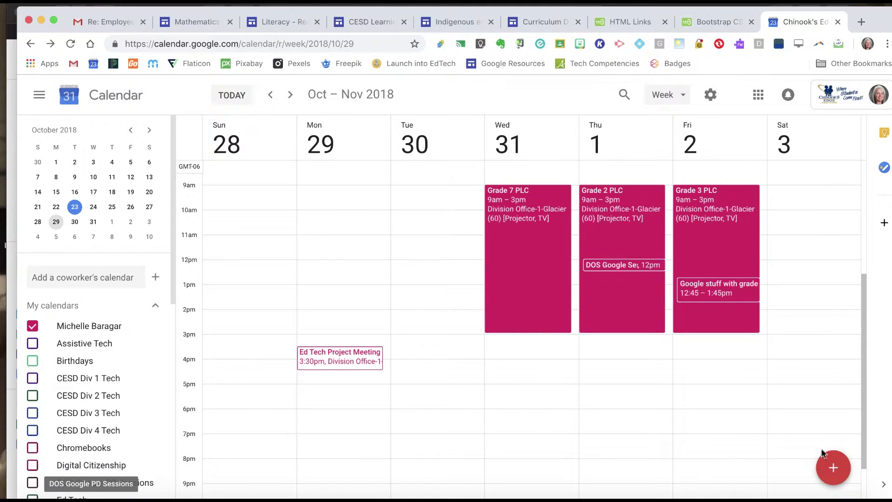
Start an appointment slots entry titled Office Time on October 29, 2018 at 10:30am
click(836, 471)
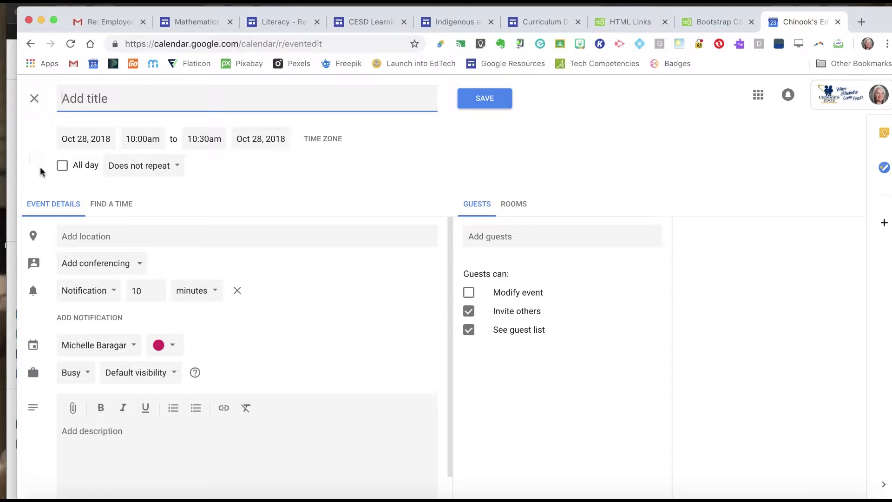
click(36, 99)
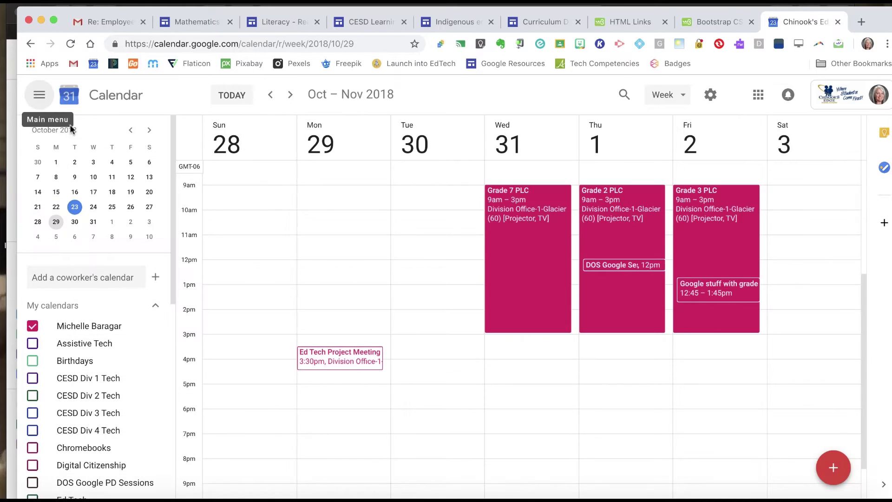
click(322, 226)
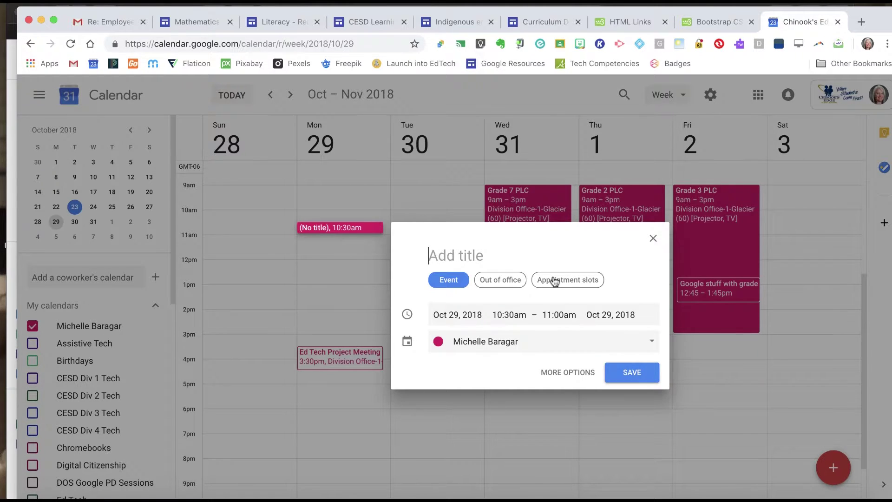
text(Office T)
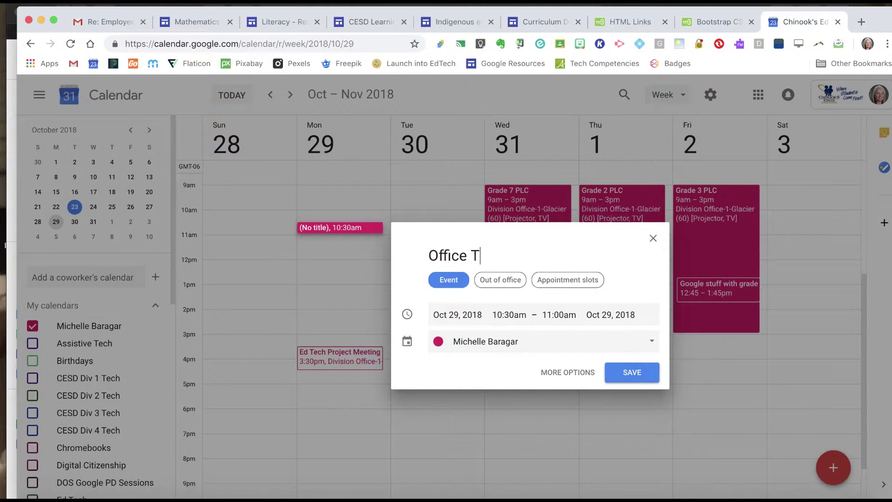
text(ime)
click(556, 285)
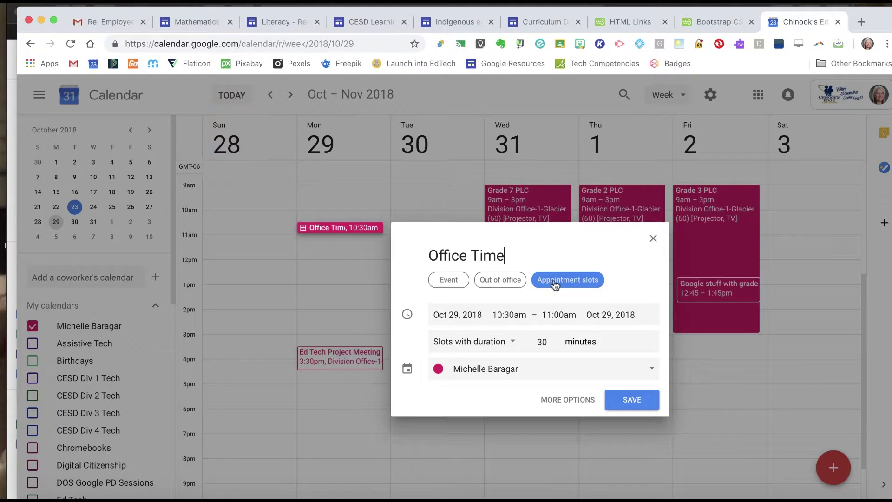
Set the Office Time slot duration to 15 minutes and the end time to 12:30pm
double_click(542, 342)
text(15)
click(560, 317)
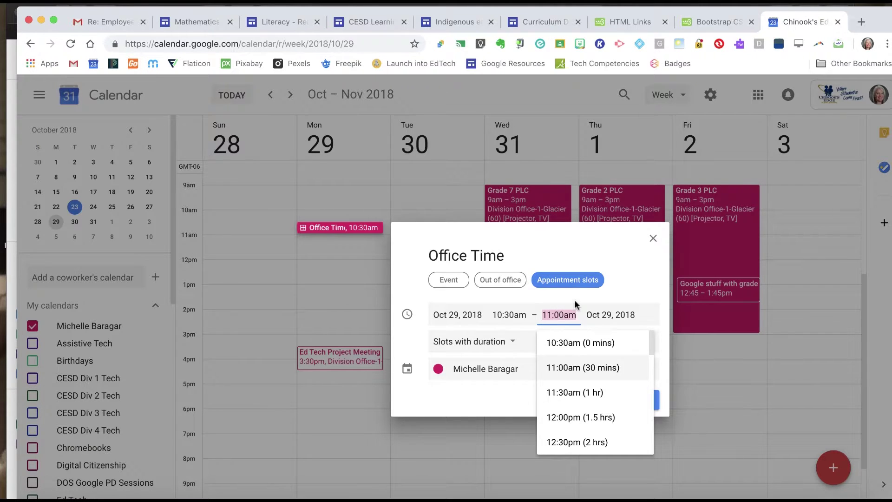
click(573, 441)
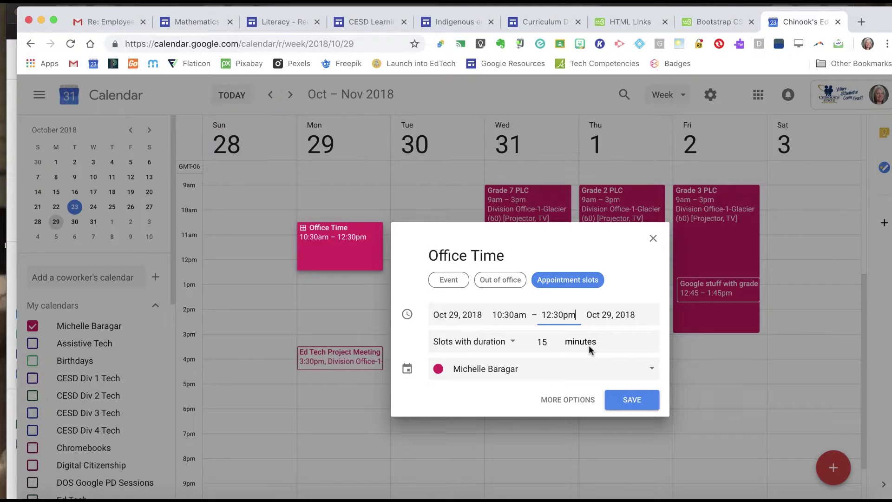
Open the full options of the Office Time entry and examine the available Division Office rooms
click(565, 404)
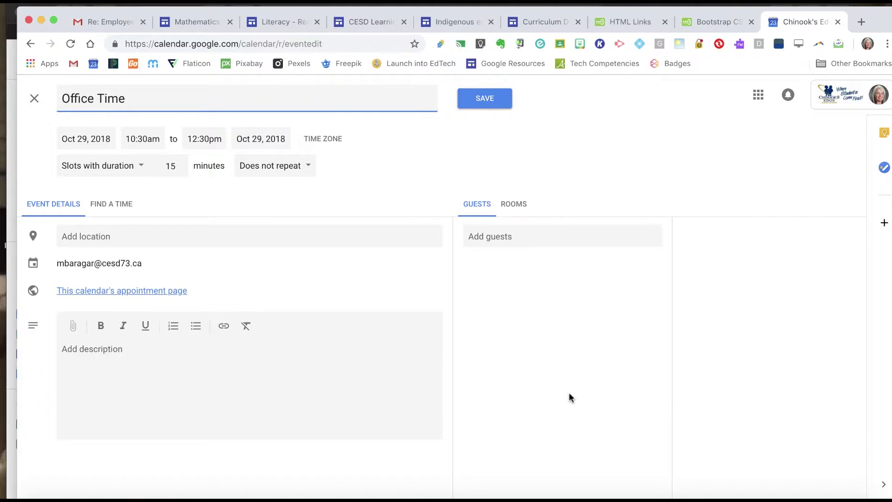
click(517, 205)
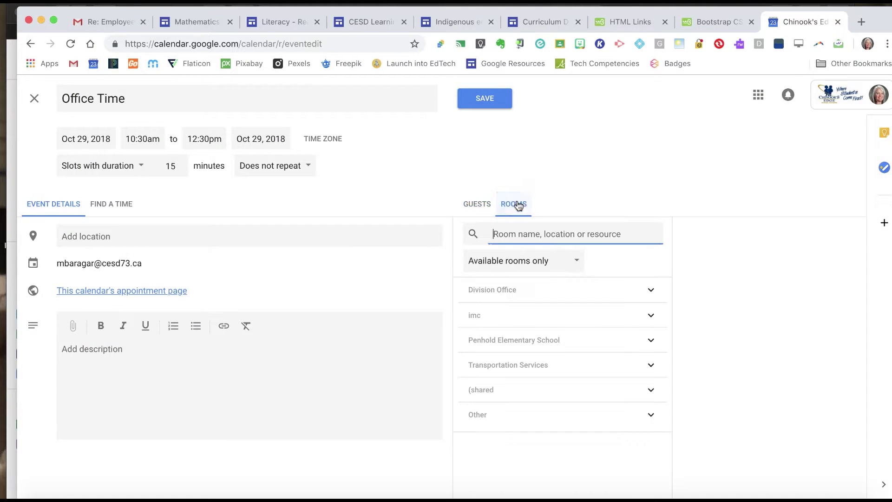
click(571, 291)
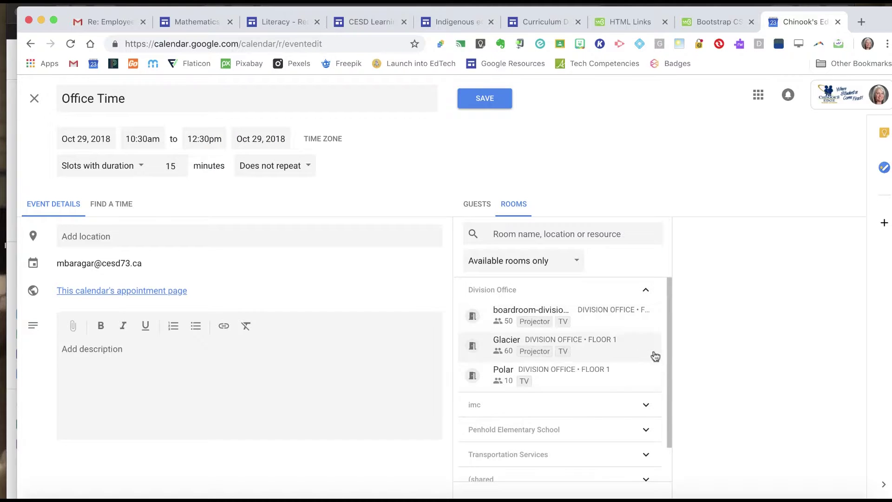
mouse_move(609, 373)
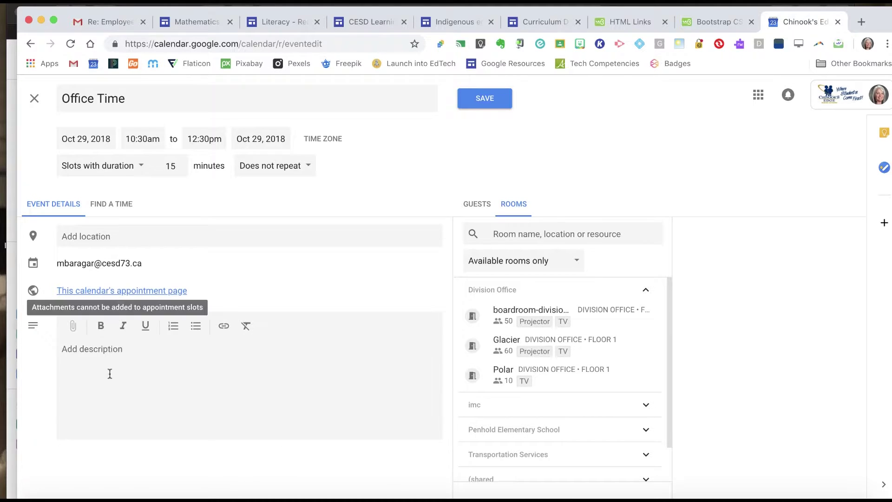
Add the description "These appointments are to go over your PGP for the school year." and save the Office Time slots
click(142, 366)
text(Th4e)
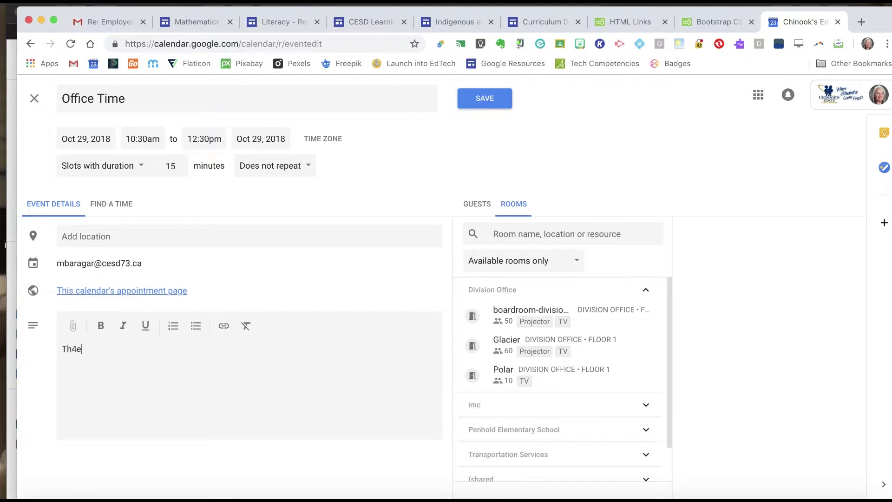
text(er app)
key(BackSpace)
key(BackSpace)
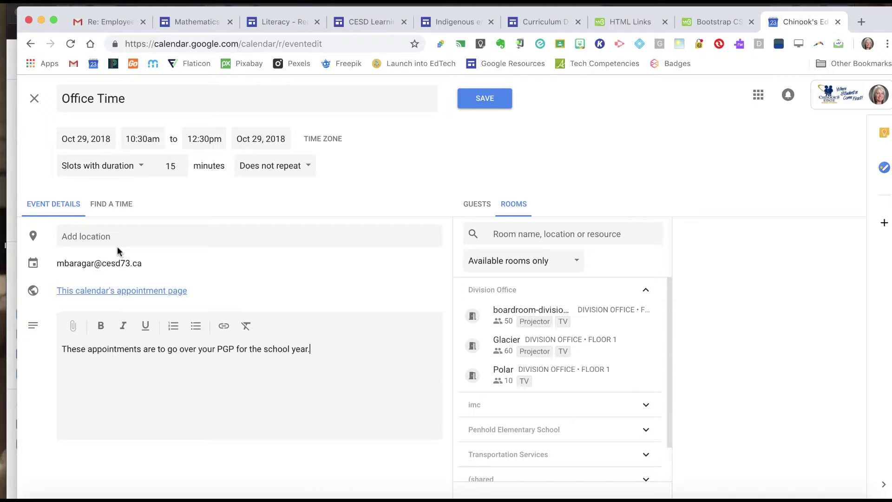
click(486, 106)
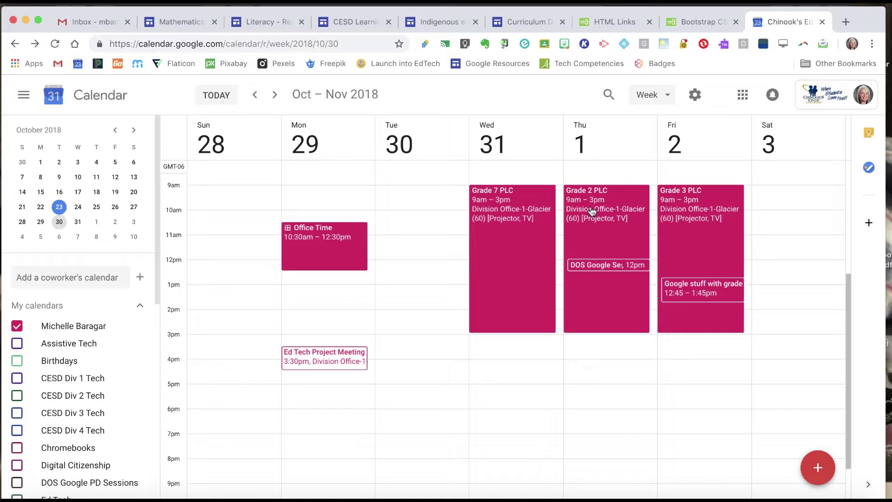
Open the calendar's appointment page from the Office Time entry and go to the week of Oct 28 – Nov 3, 2018
click(305, 251)
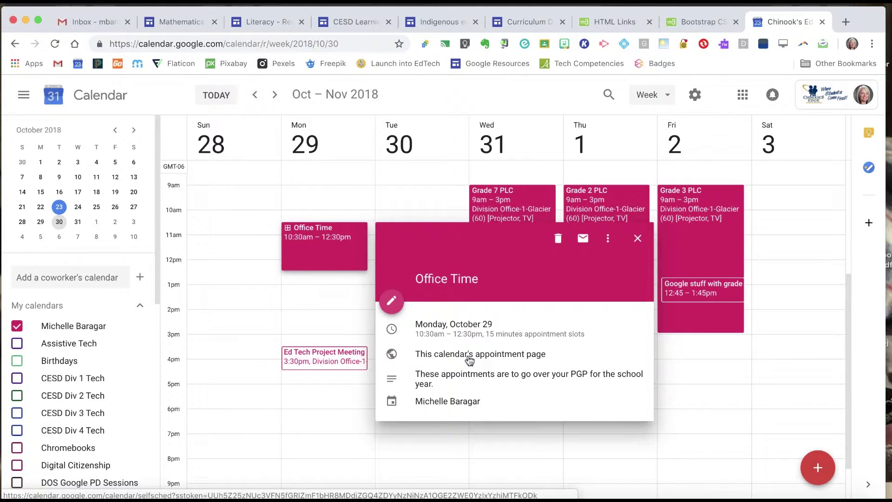
click(469, 360)
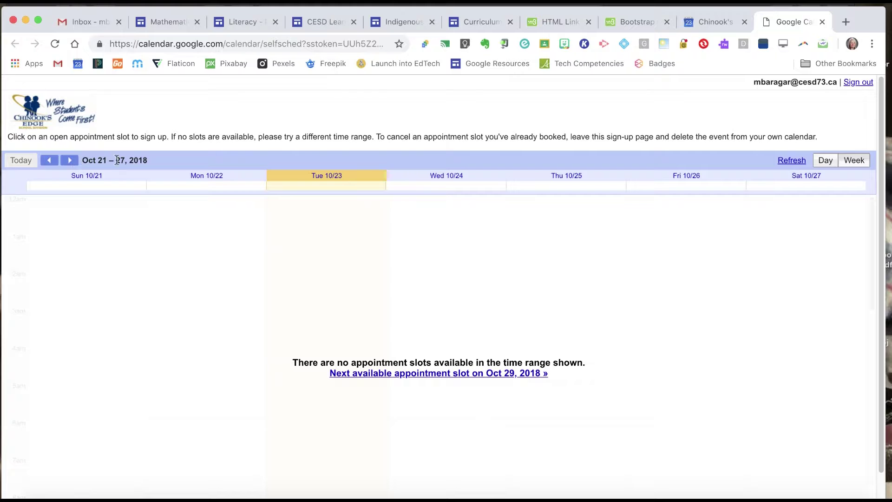
click(69, 159)
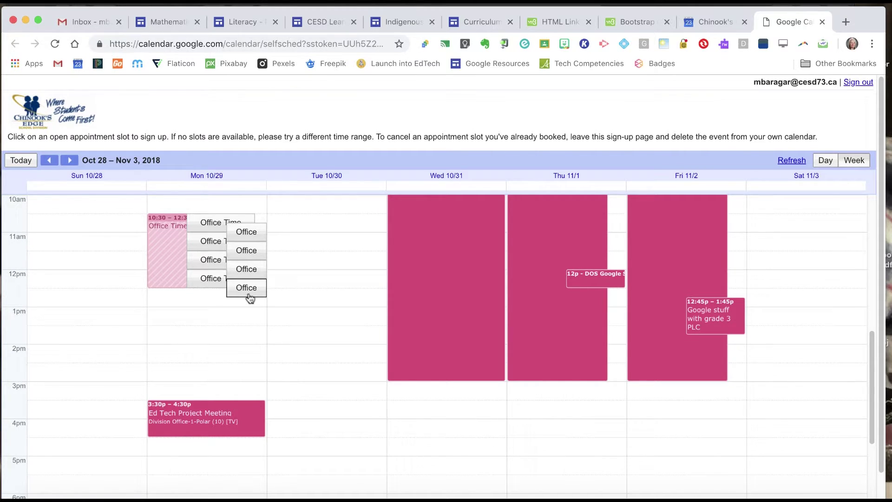
Book the 11:00am Office Time slot on October 29 under the name LST Teacher and return to the calendar
click(208, 245)
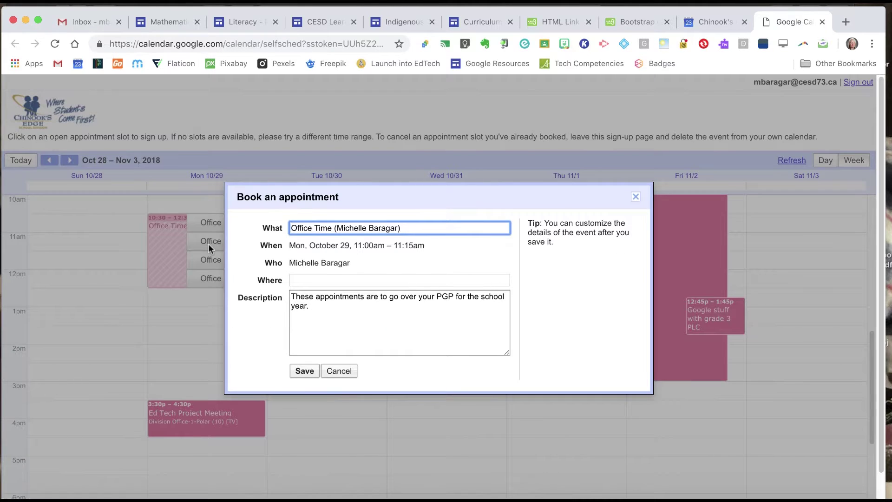
drag(416, 228, 215, 225)
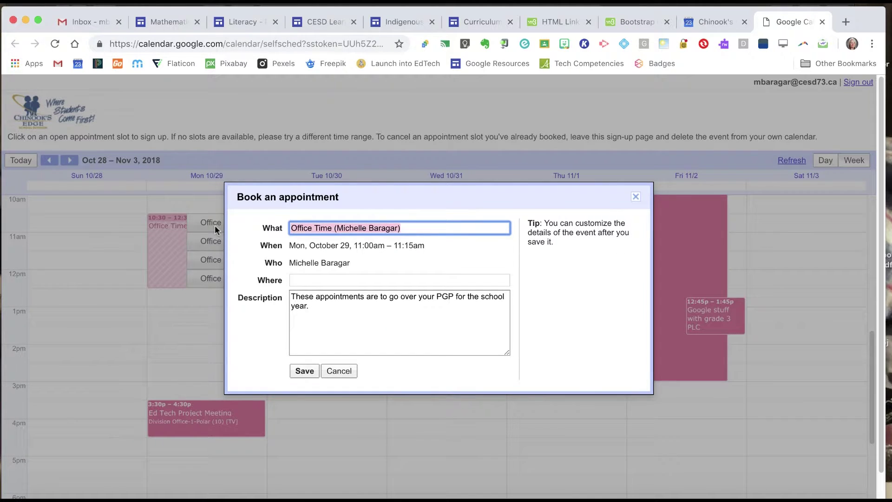
text(LST)
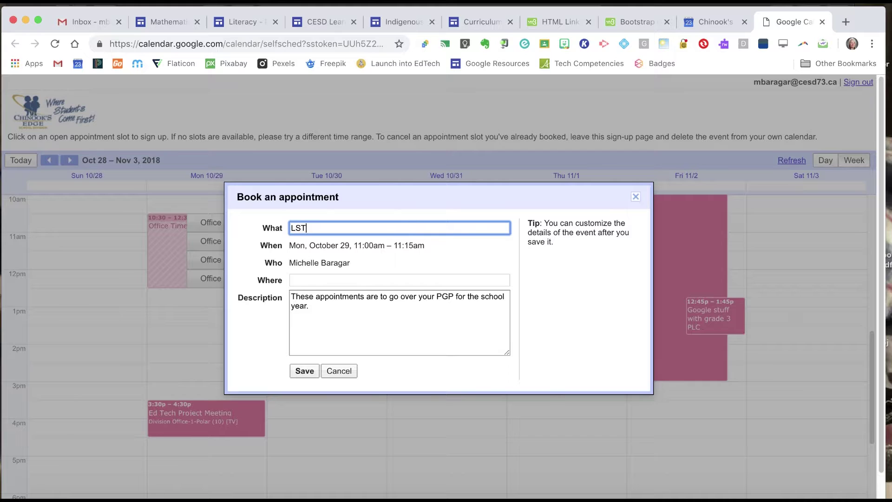
text( Teacher)
click(304, 370)
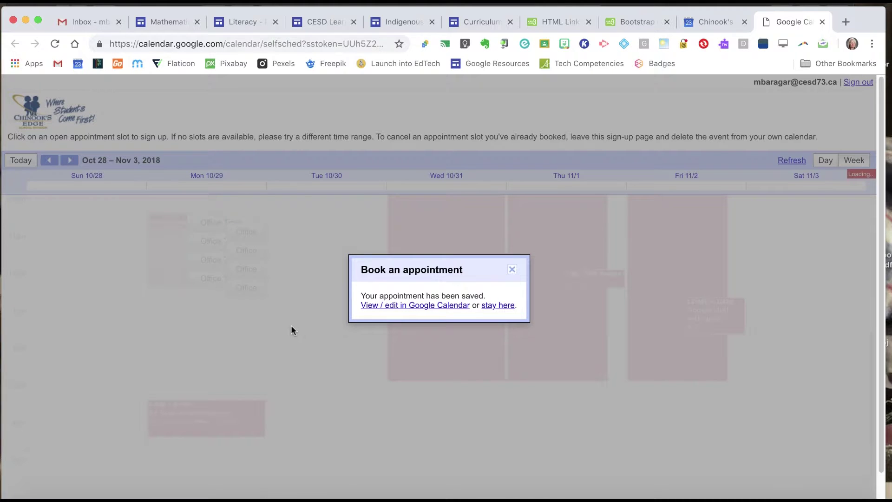
click(512, 269)
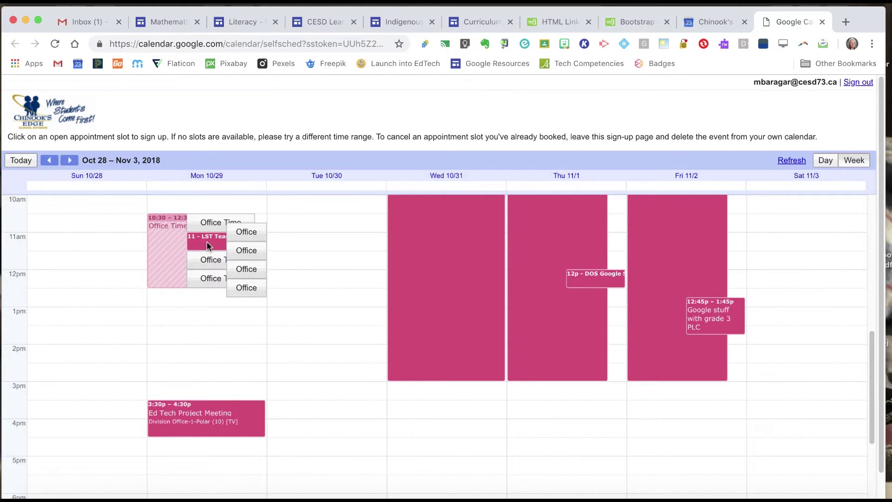
key(super+w)
click(639, 240)
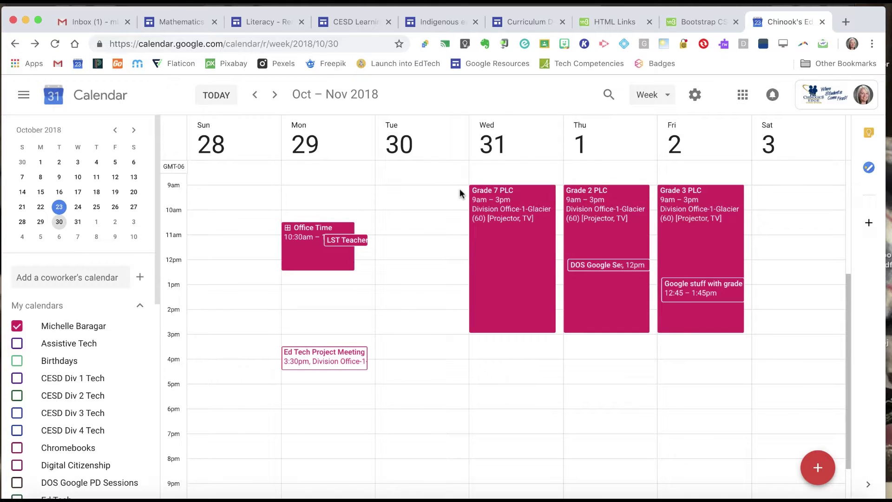
Create and save an Out of office entry on October 30, 2018 from 9:00am to 3:00pm, confirming that meetings are automatically declined
click(416, 193)
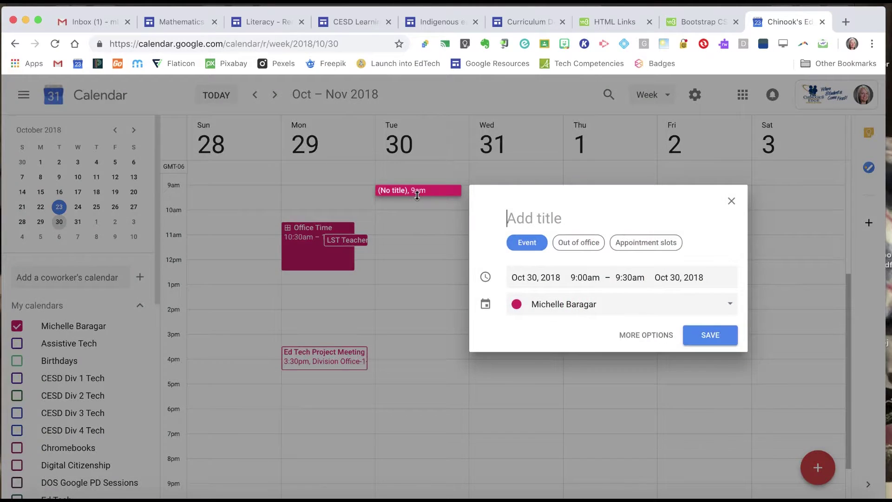
click(587, 249)
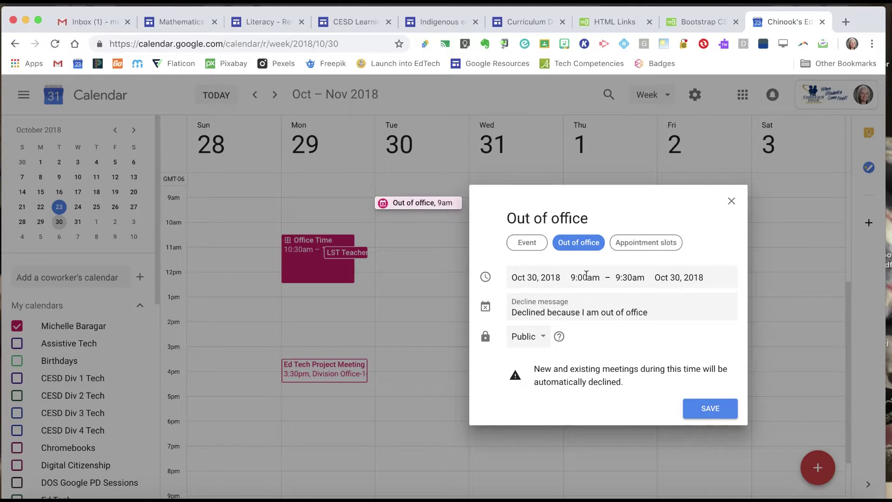
click(625, 278)
scroll(631, 363, down, 6)
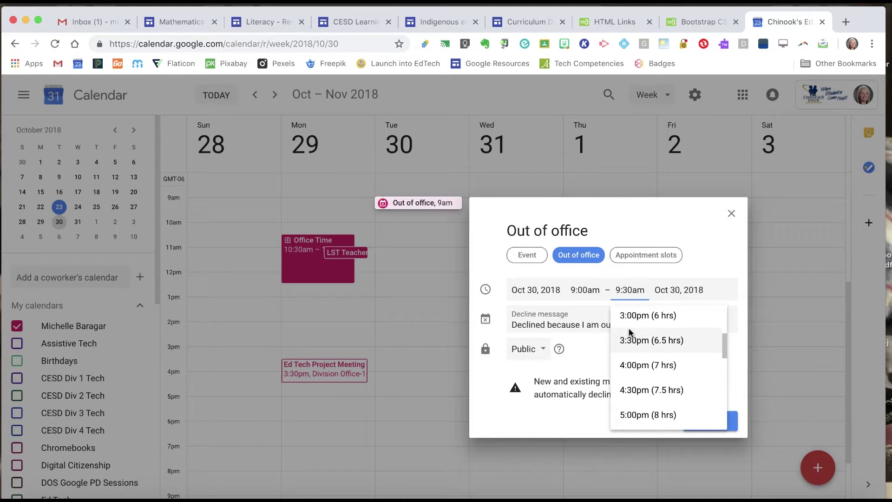
click(635, 313)
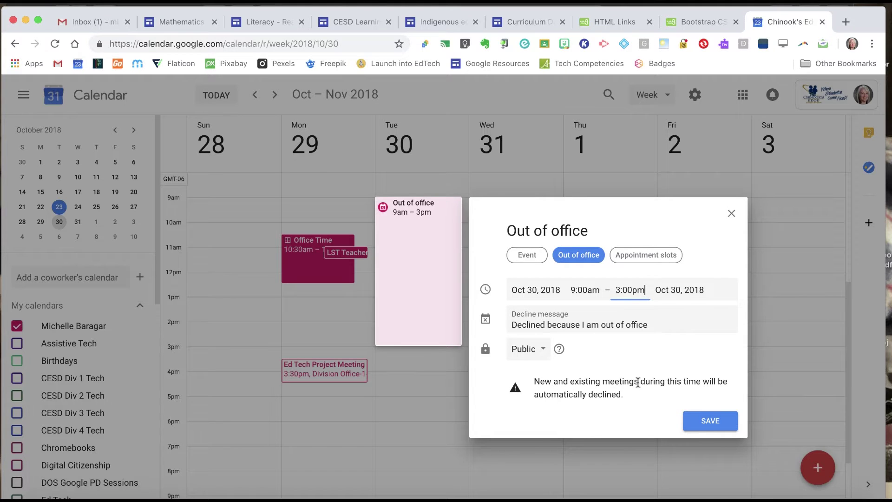
click(543, 351)
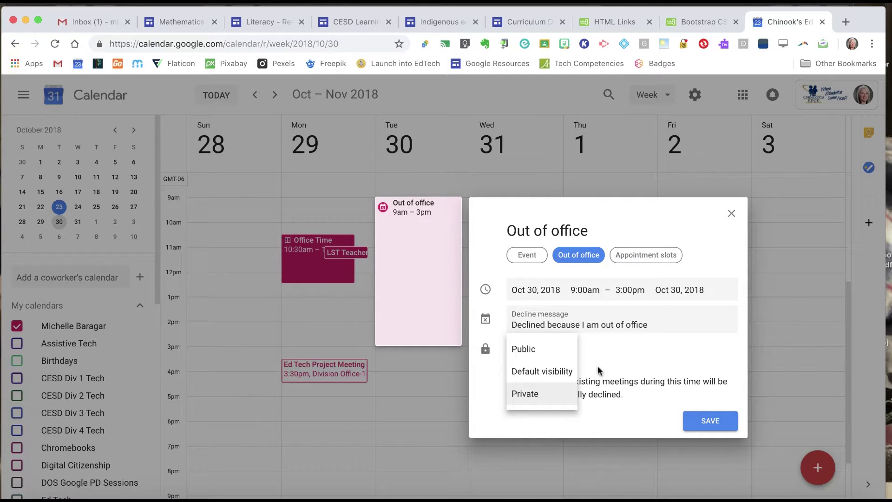
click(708, 420)
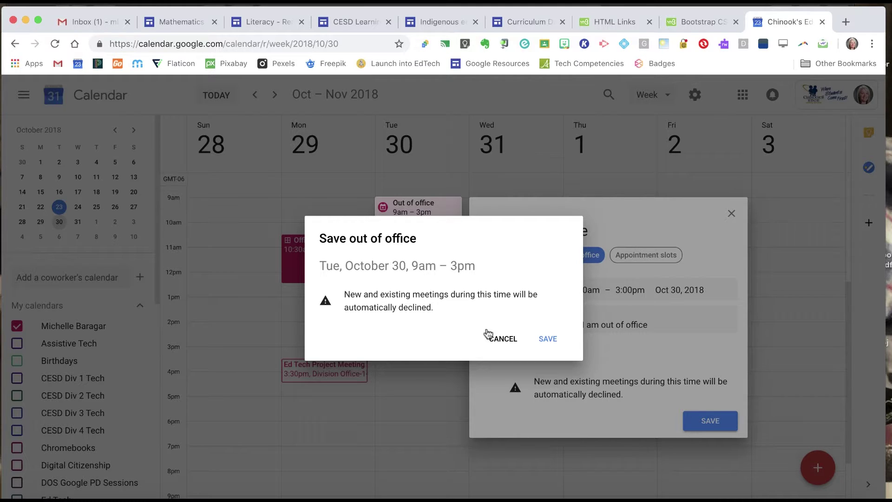
click(548, 339)
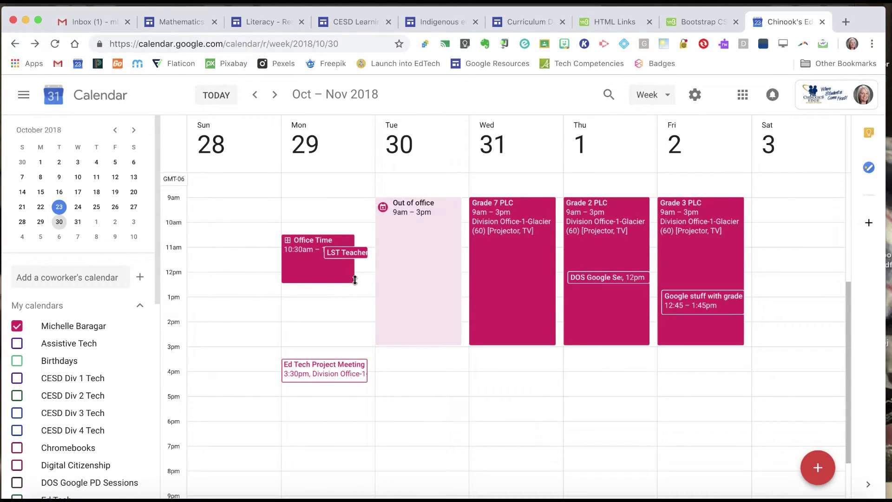
Display the calendar in Schedule view to review the upcoming events as a list
click(666, 100)
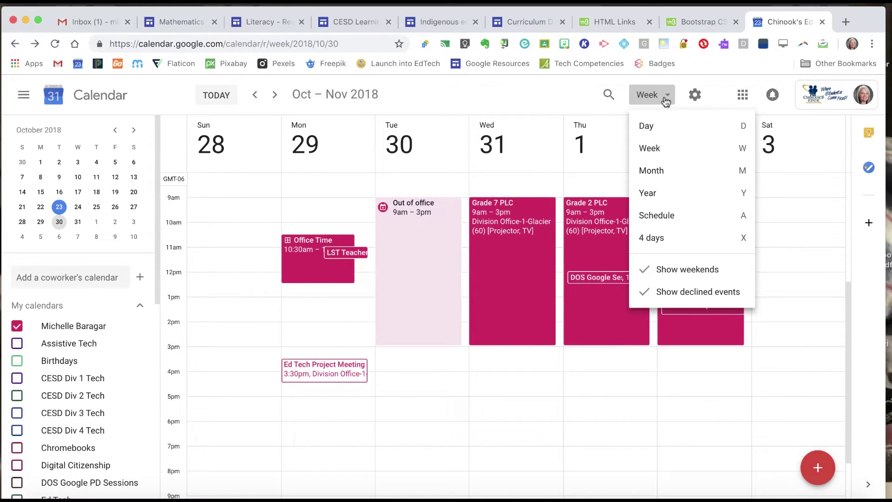
click(675, 221)
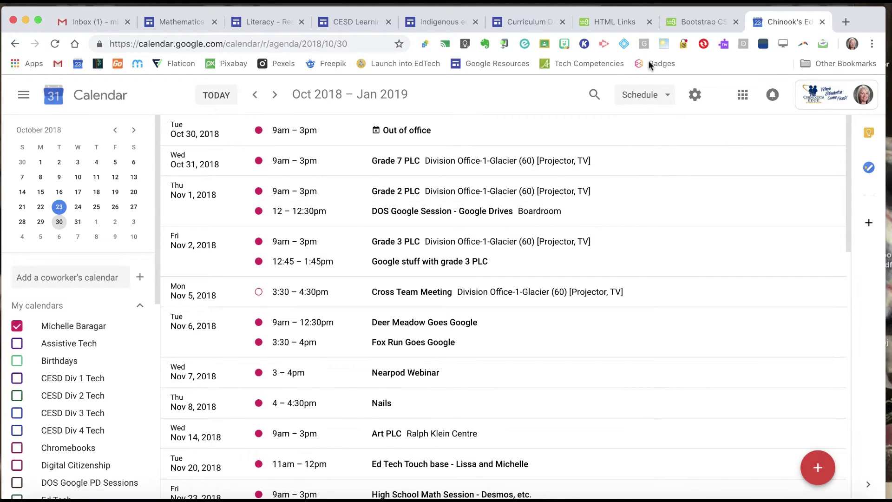
Switch the calendar to Month view and open the details of the Google Classroom PD event on October 24
click(665, 100)
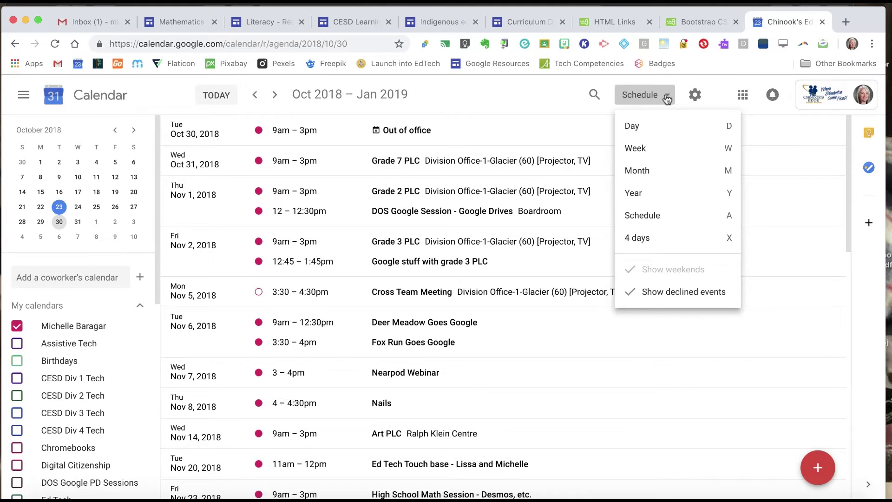
click(648, 174)
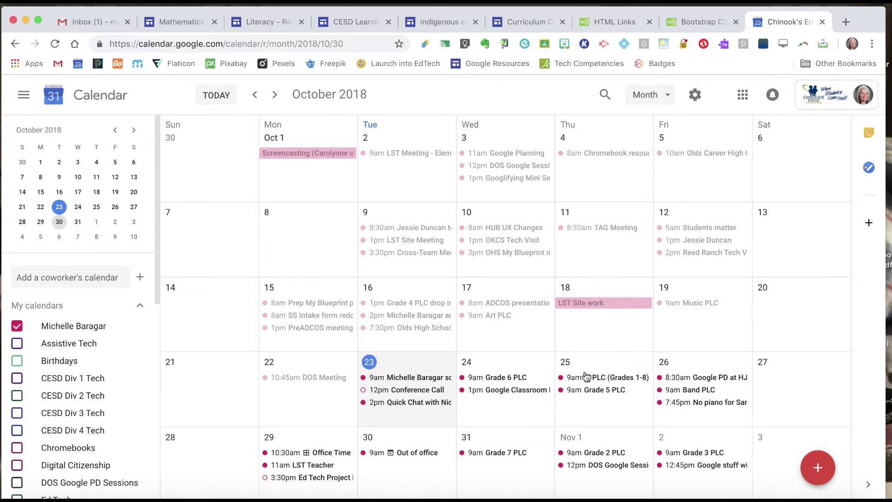
click(533, 395)
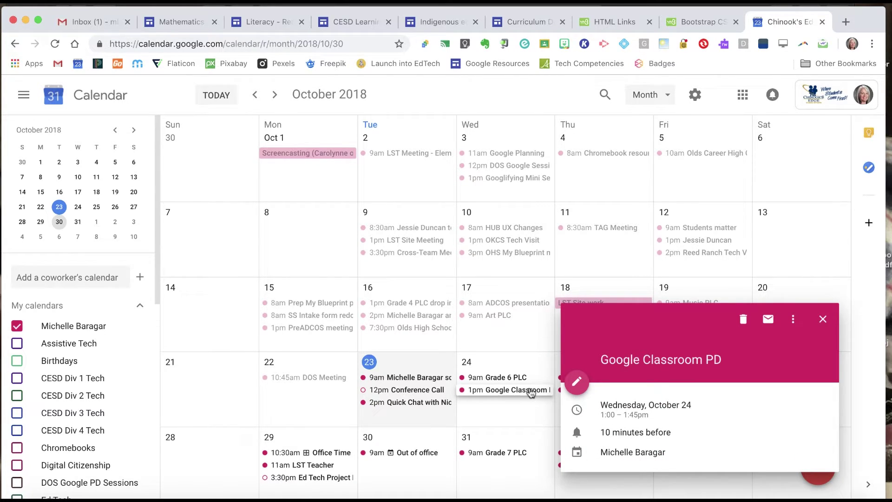
Attach the NearPod Virtual Reality - HyperDoc file from Drive to the Google Classroom PD event's description and save the event
click(578, 383)
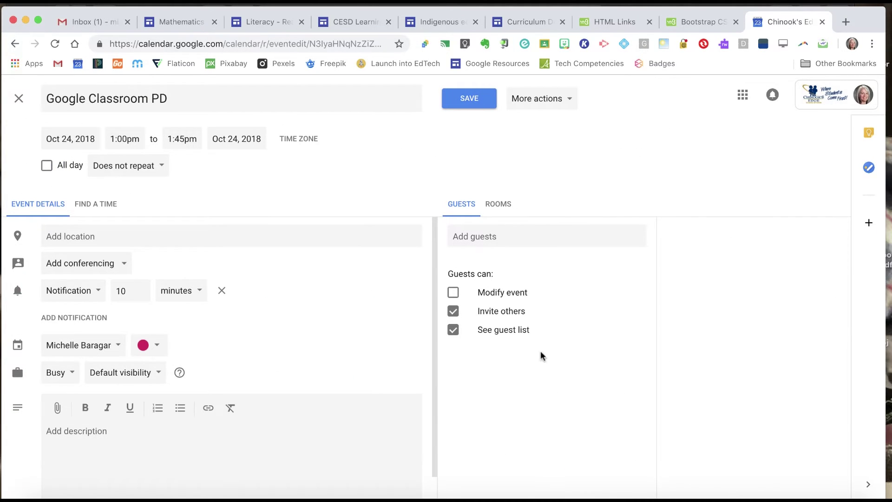
scroll(330, 320, down, 1)
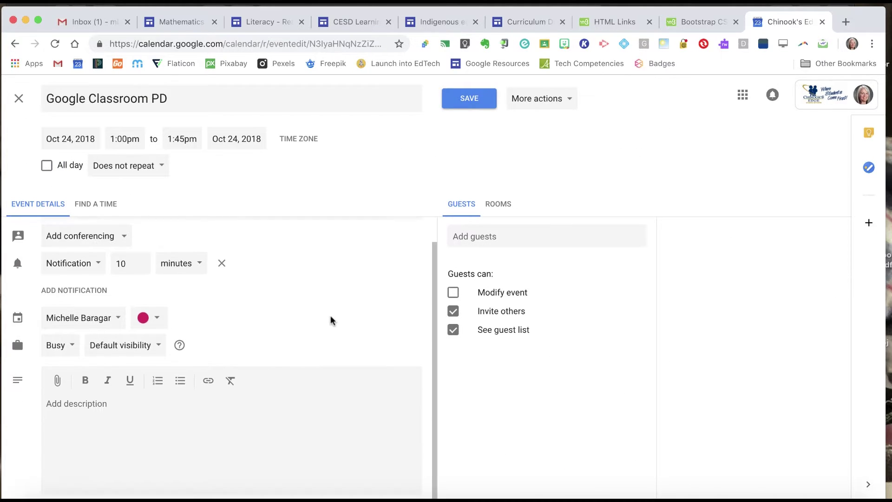
click(59, 382)
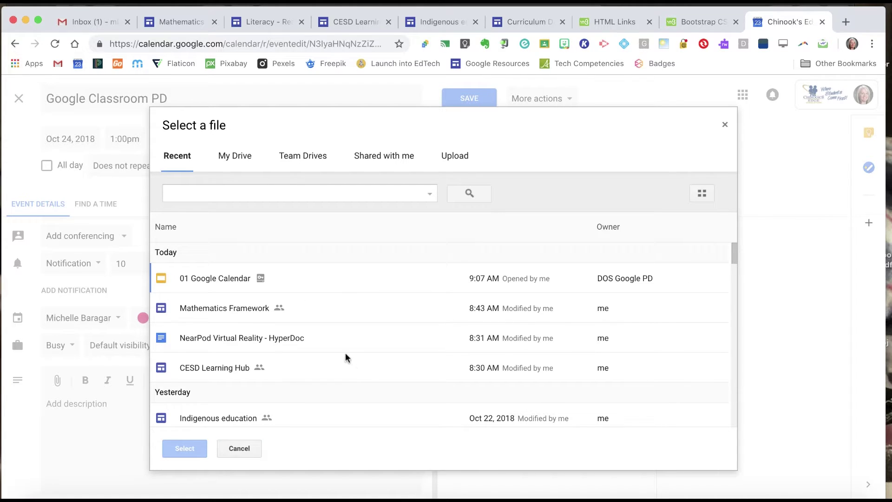
click(239, 155)
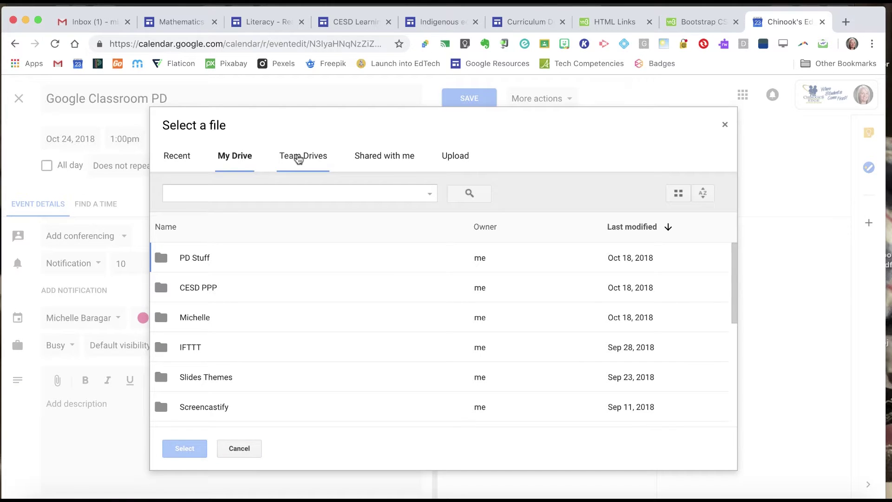
click(457, 155)
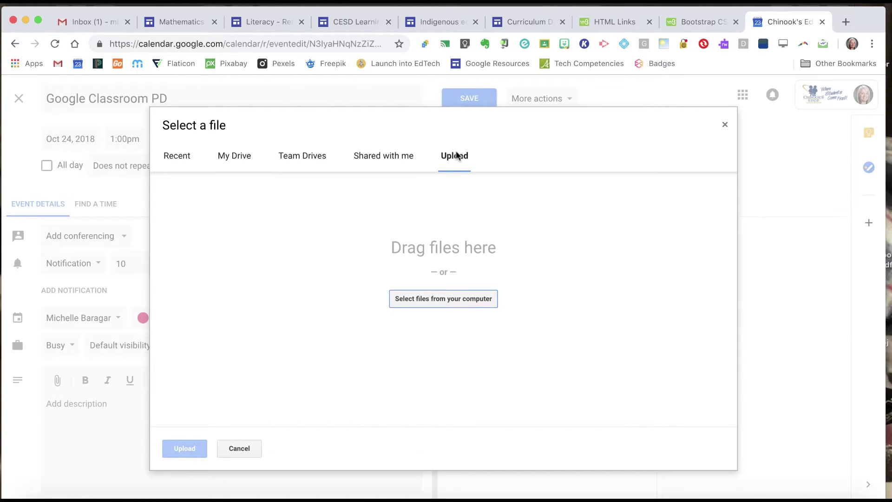
click(237, 157)
scroll(293, 367, down, 5)
scroll(295, 365, down, 2)
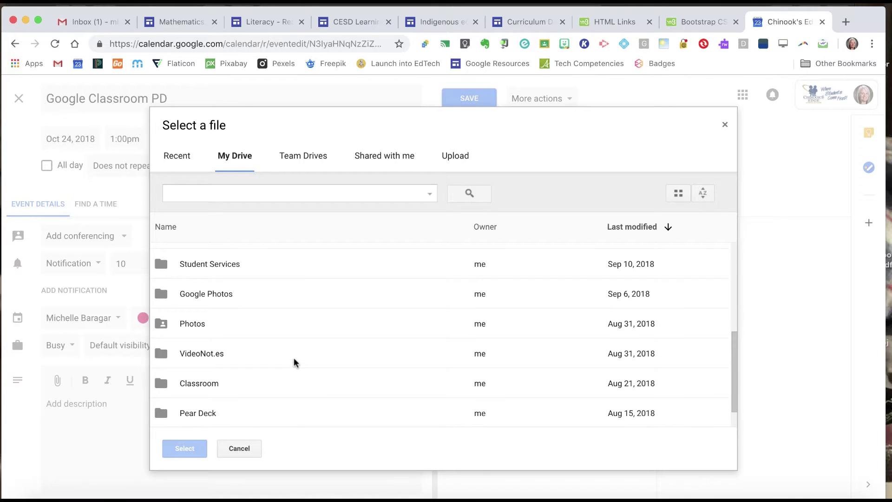
double_click(256, 414)
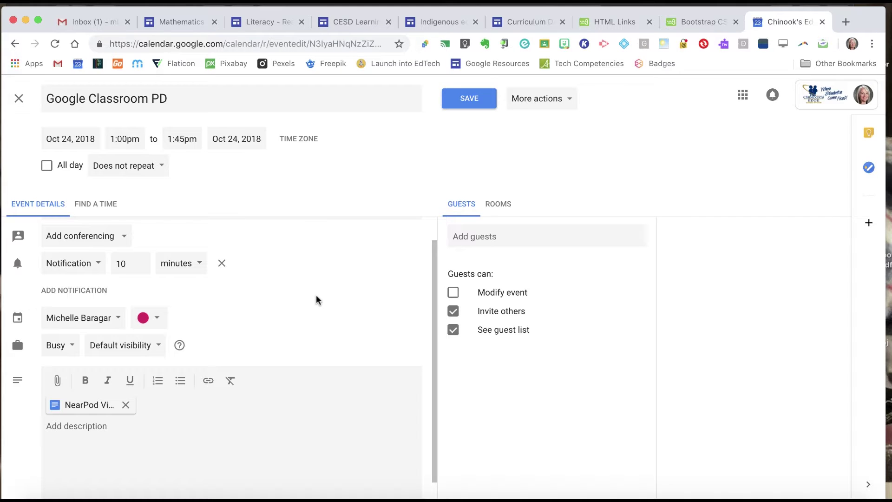
scroll(318, 299, down, 1)
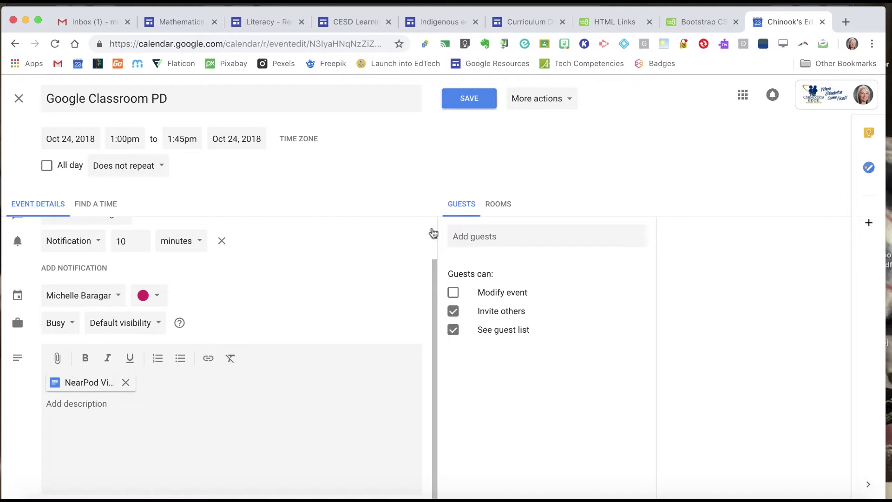
click(472, 100)
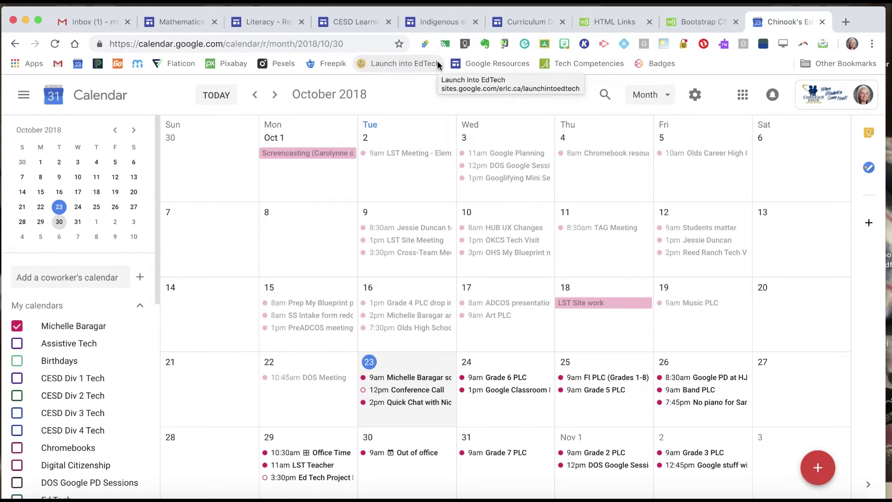
Set the default event duration to 60 minutes in the general calendar settings
click(872, 43)
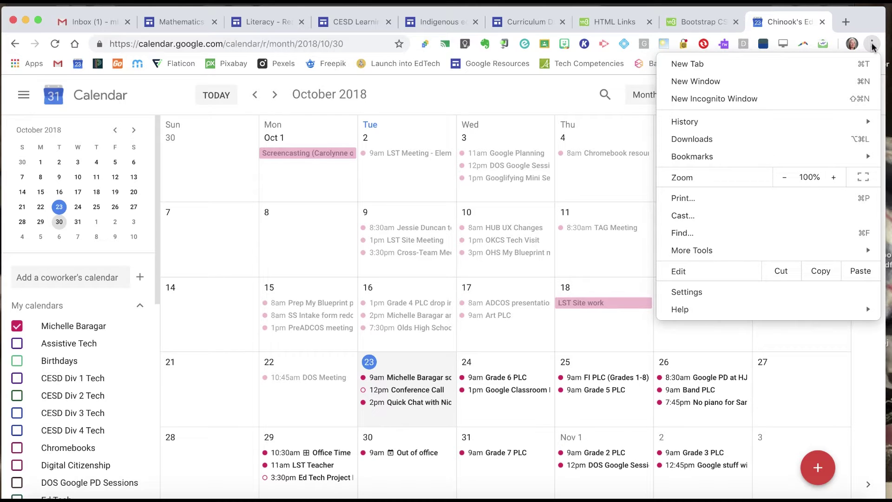
click(528, 85)
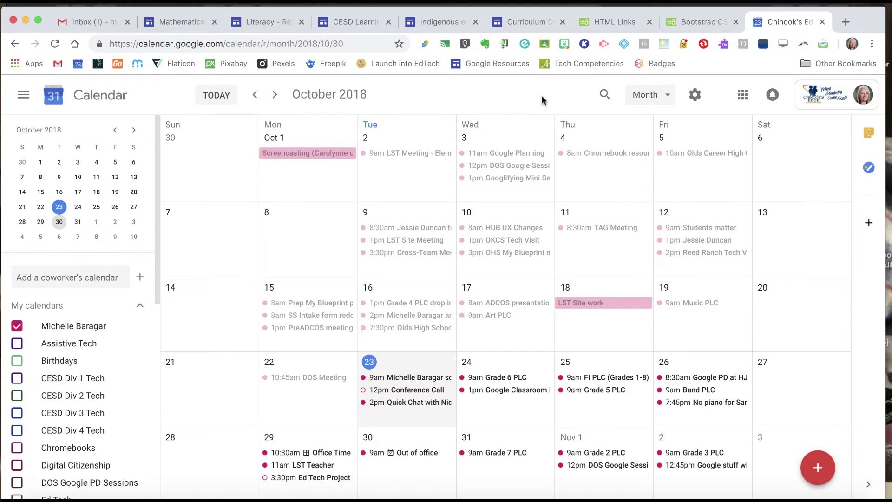
click(695, 96)
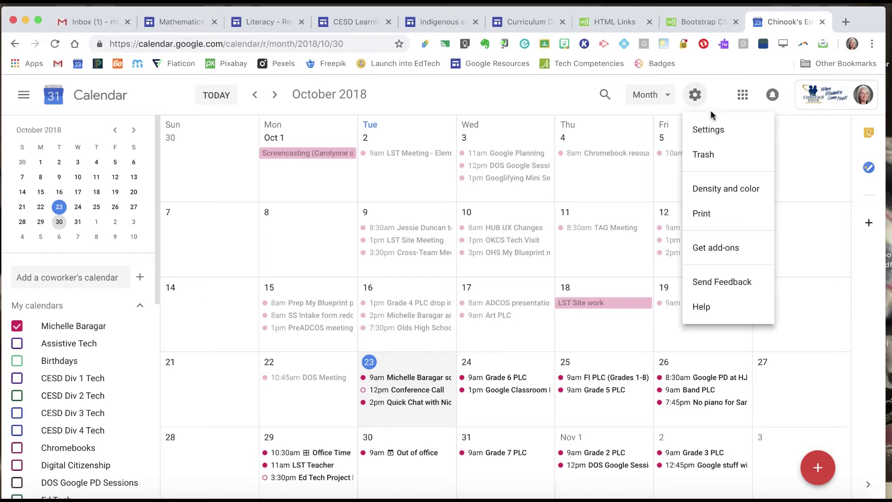
click(708, 129)
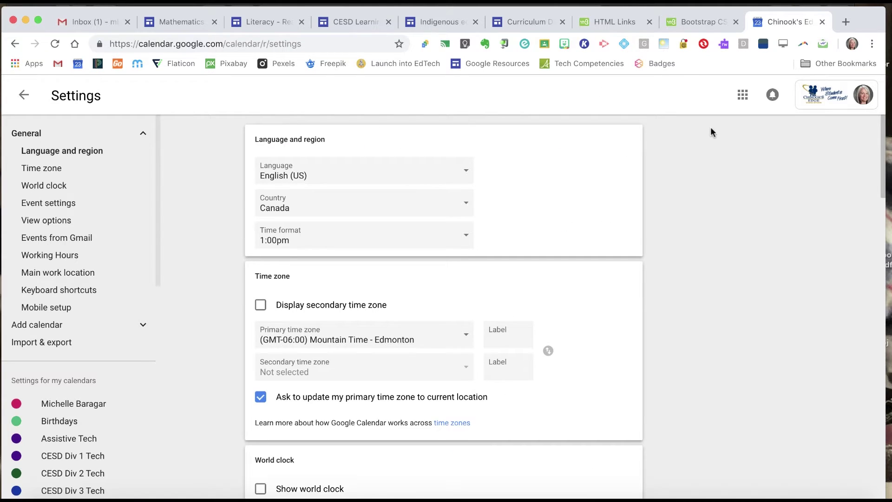
scroll(285, 274, down, 6)
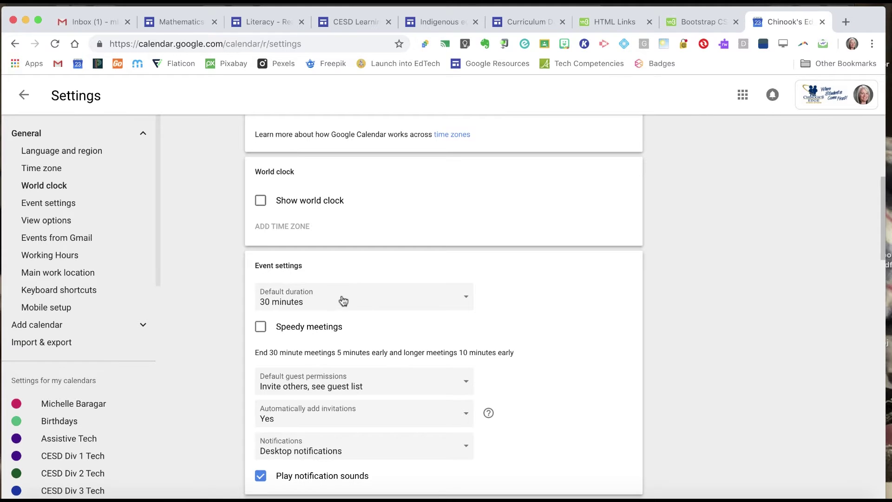
scroll(618, 318, down, 1)
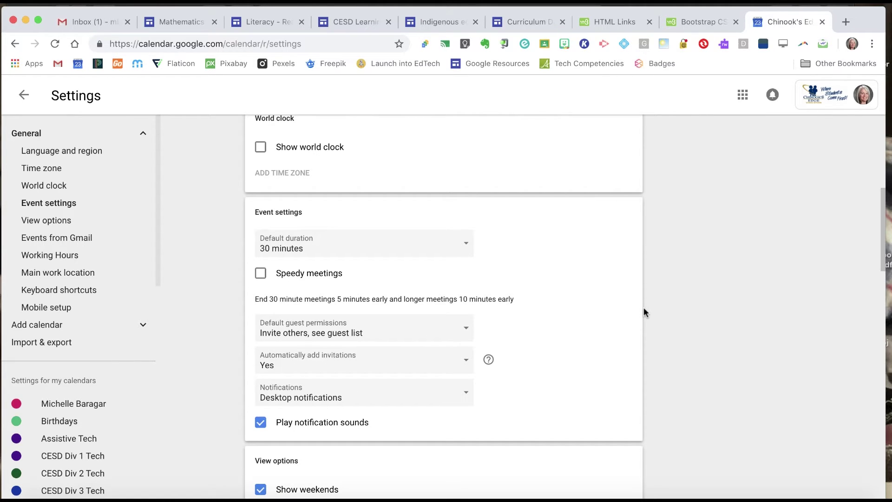
click(462, 247)
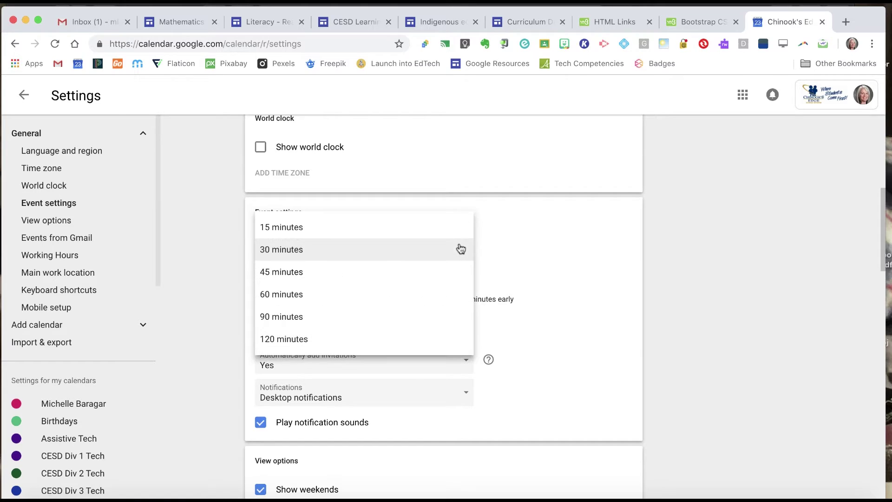
click(297, 295)
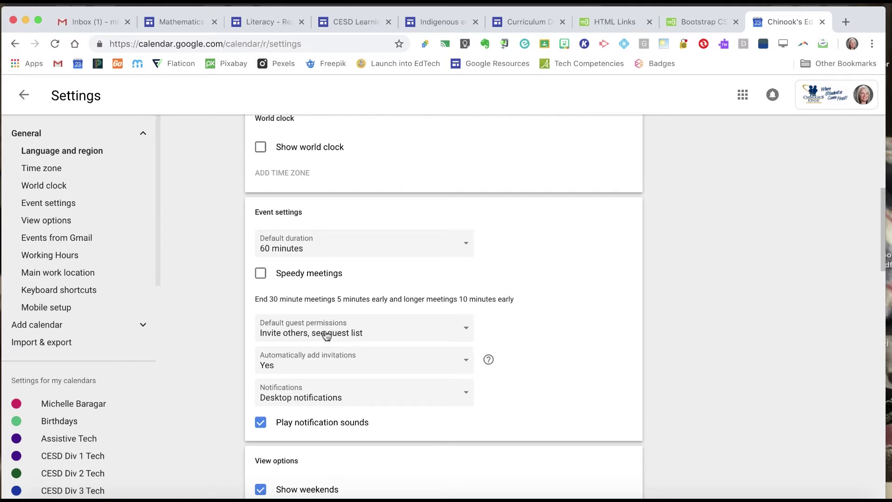
Review the default guest permission choices, the notification settings and the view options in the general settings
click(464, 330)
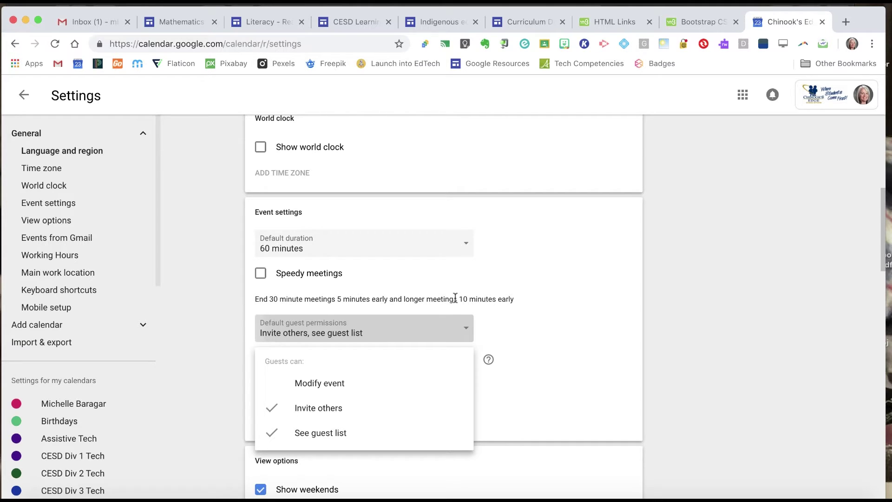
click(571, 303)
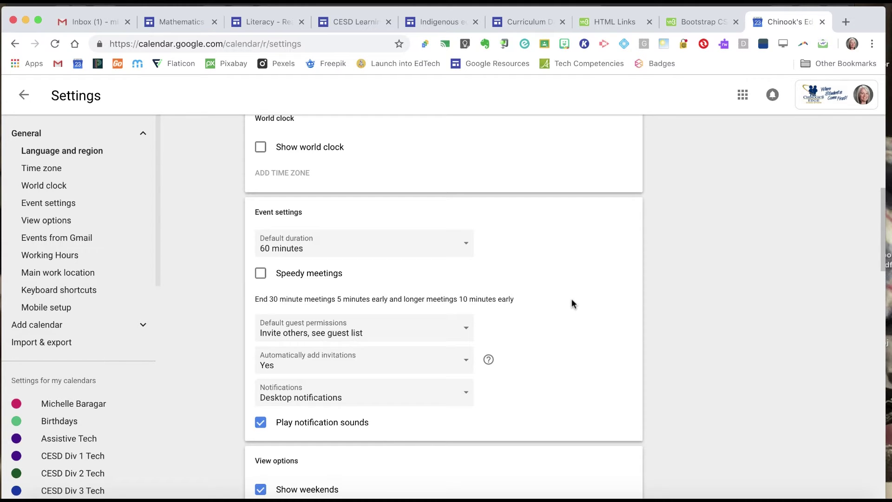
scroll(572, 303, down, 3)
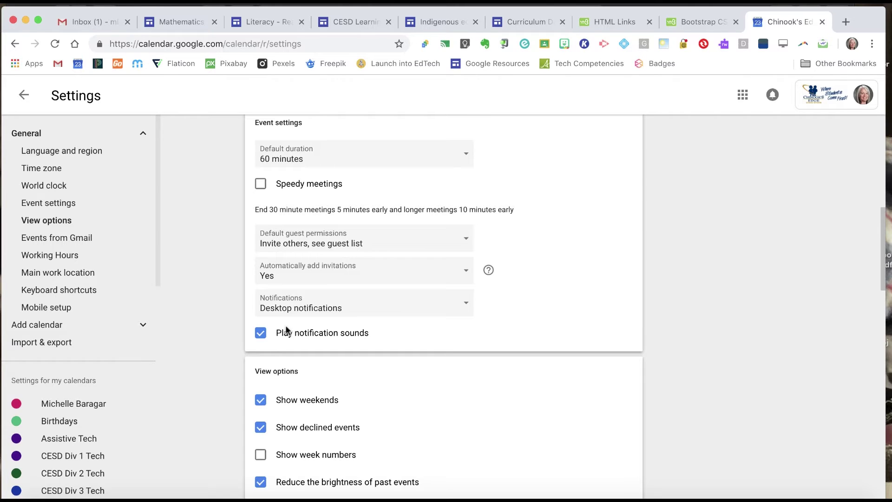
scroll(486, 353, down, 3)
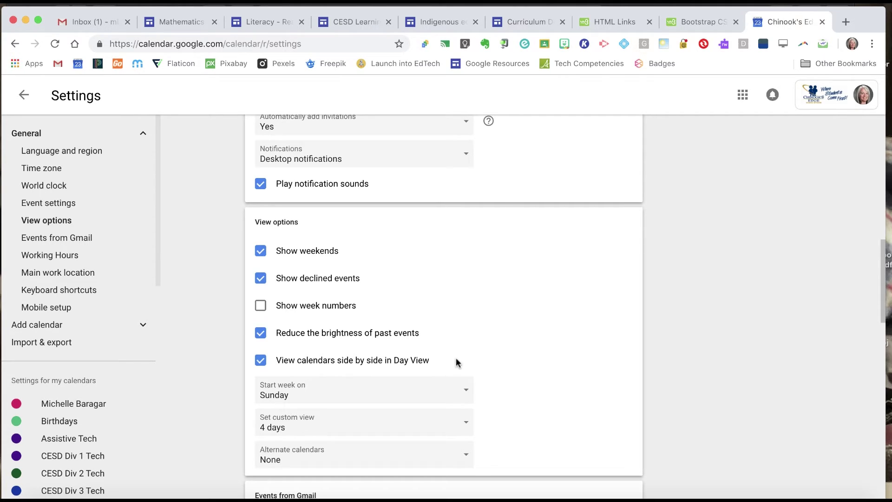
scroll(568, 350, down, 5)
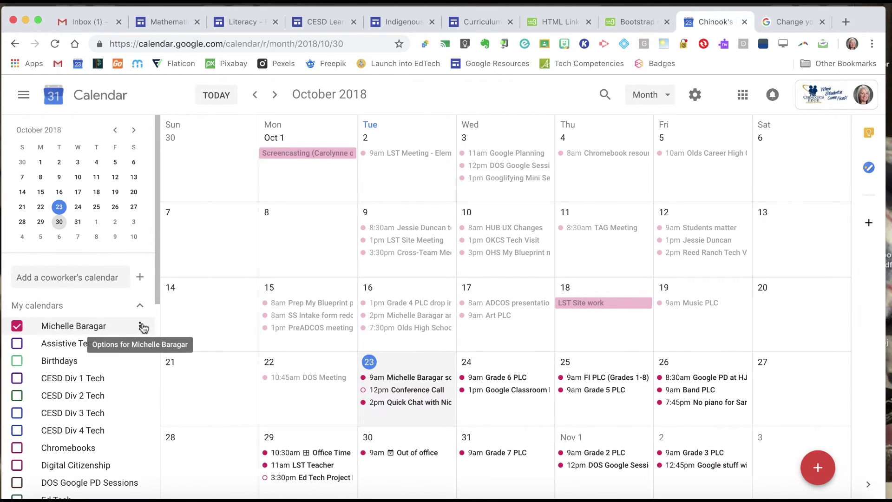
Make the personal calendar available for Chinook's Edge School Division No. 73 and display the access levels offered for it
click(140, 326)
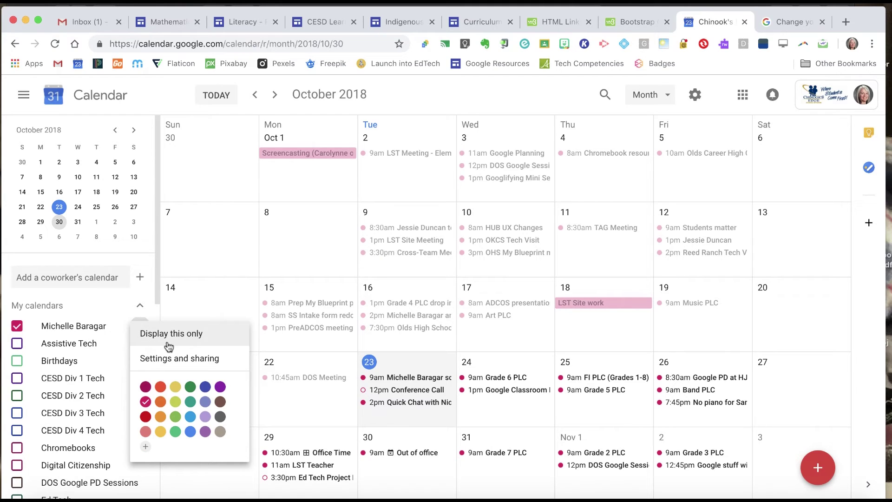
click(203, 360)
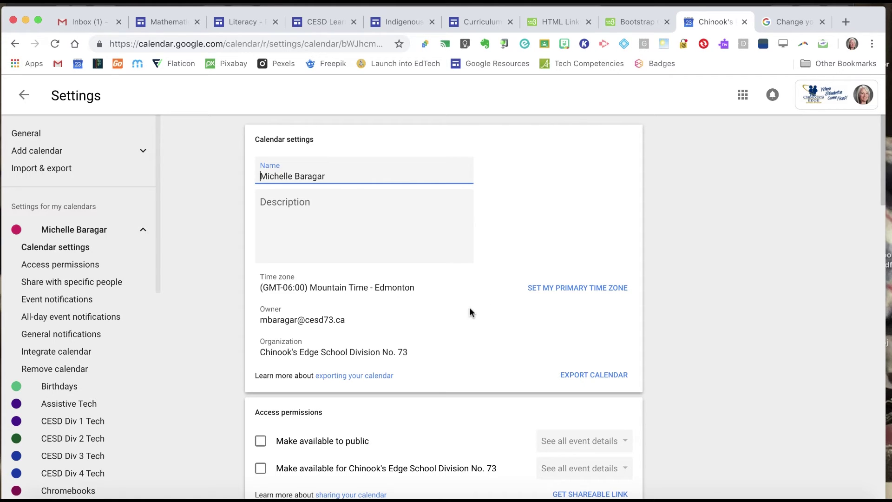
scroll(469, 308, down, 5)
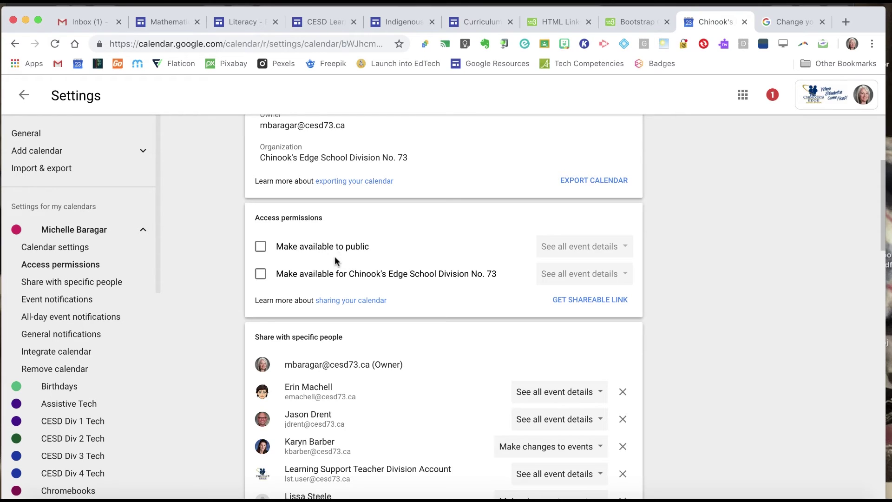
click(261, 274)
click(625, 275)
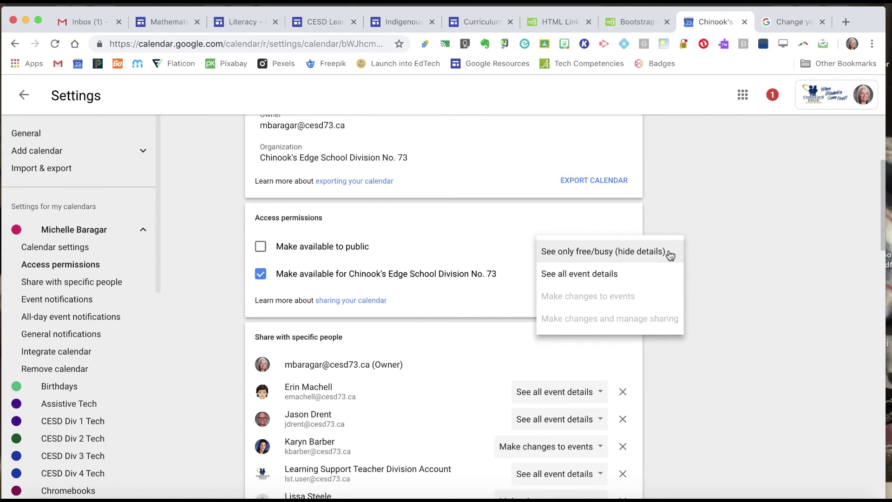
Examine the personal calendar's event notifications and the general notification choices for new and changed events
scroll(707, 203, down, 10)
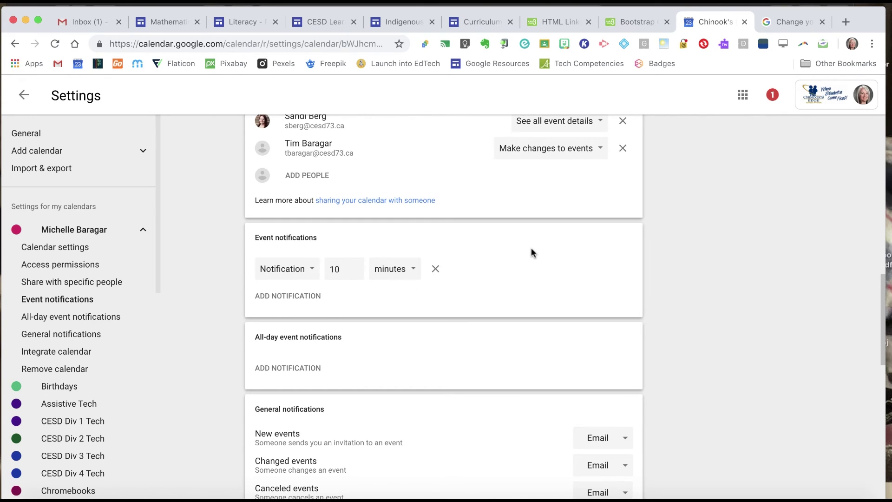
scroll(531, 252, down, 1)
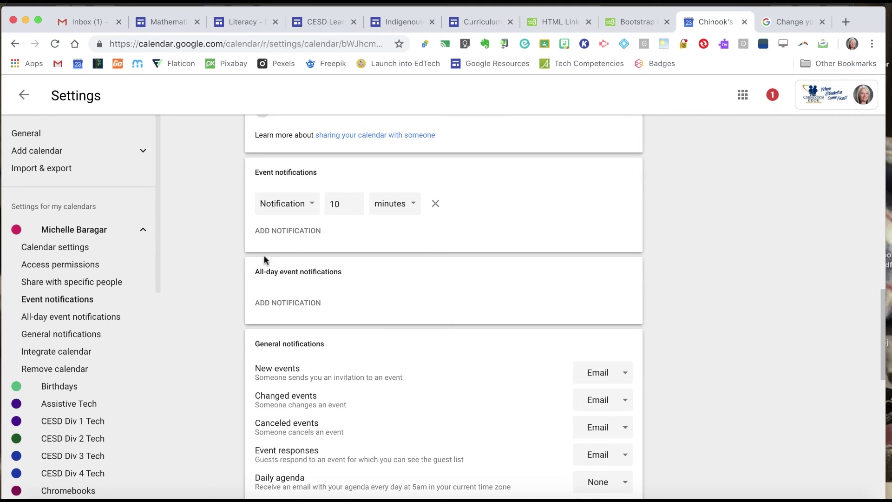
scroll(604, 281, down, 2)
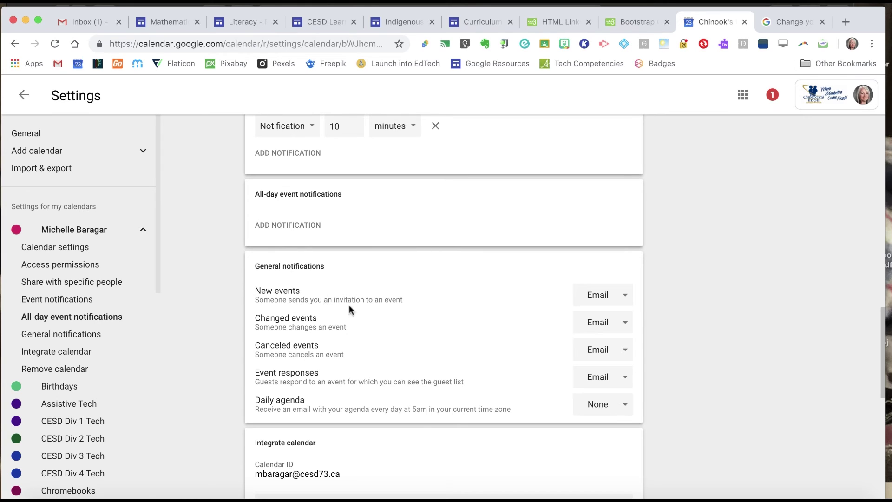
click(623, 296)
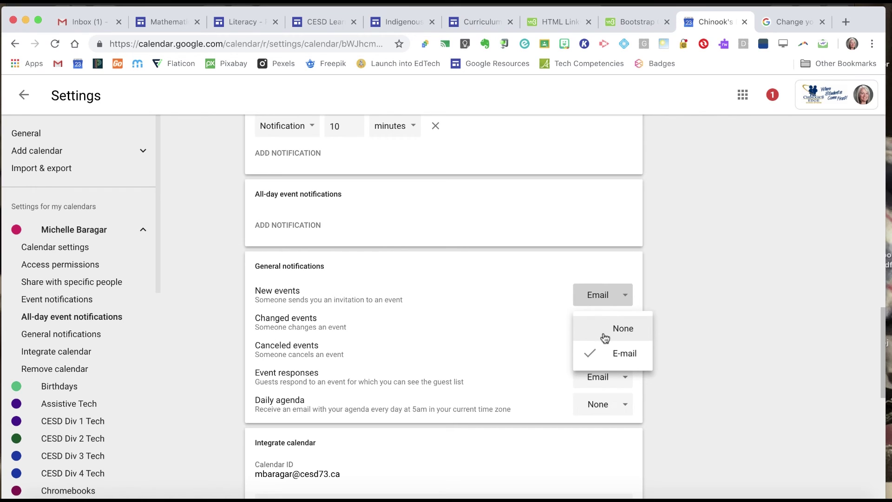
click(746, 281)
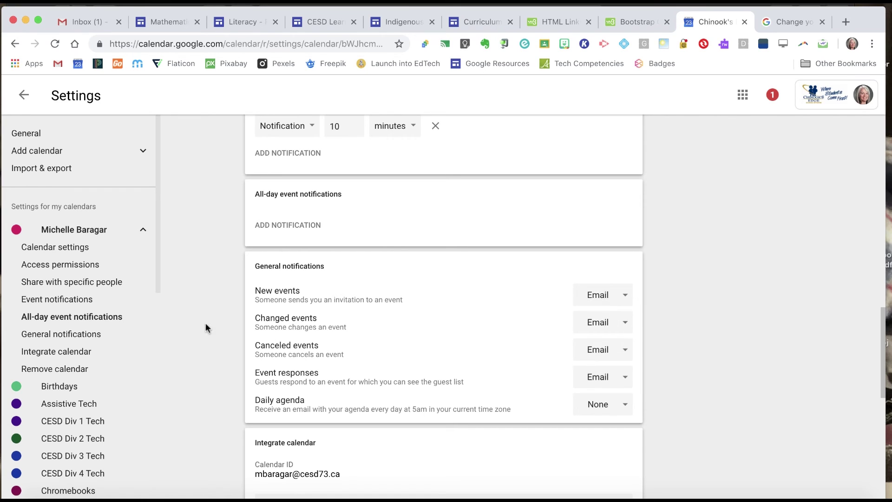
click(625, 329)
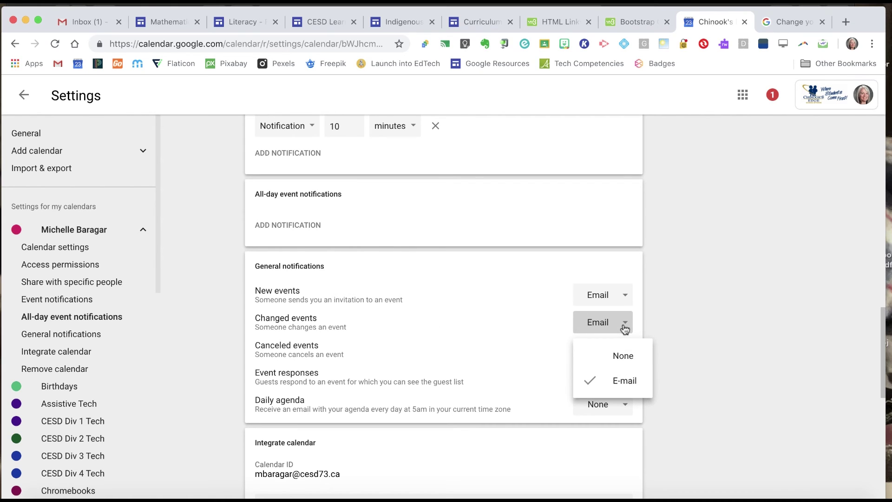
click(701, 294)
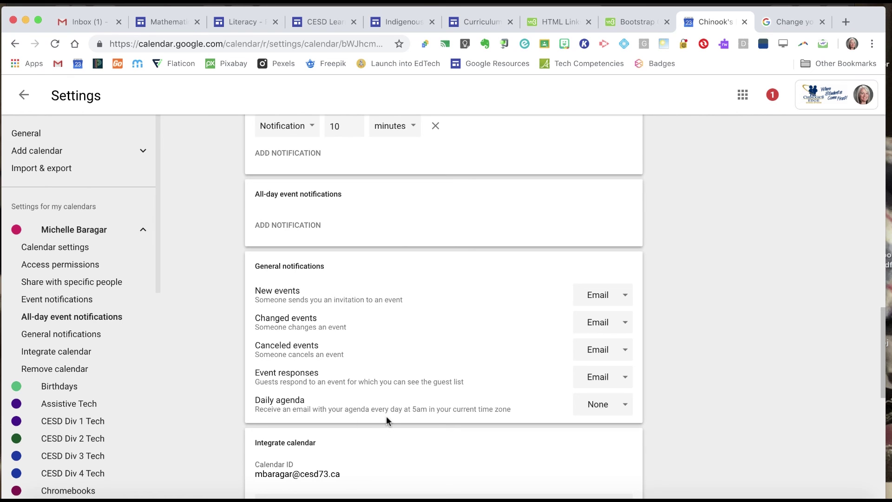
Look over the calendar's integration addresses and removal section, and return to the October 2018 month view
scroll(386, 415, down, 5)
scroll(403, 400, down, 4)
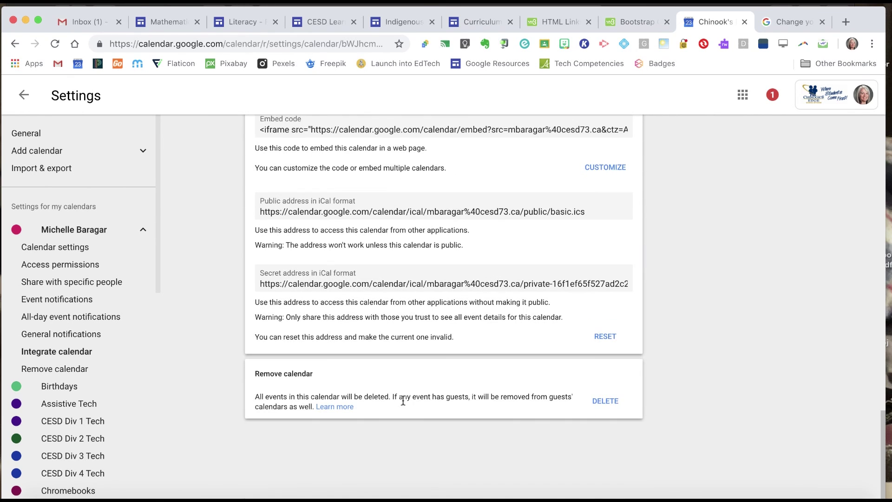
click(24, 99)
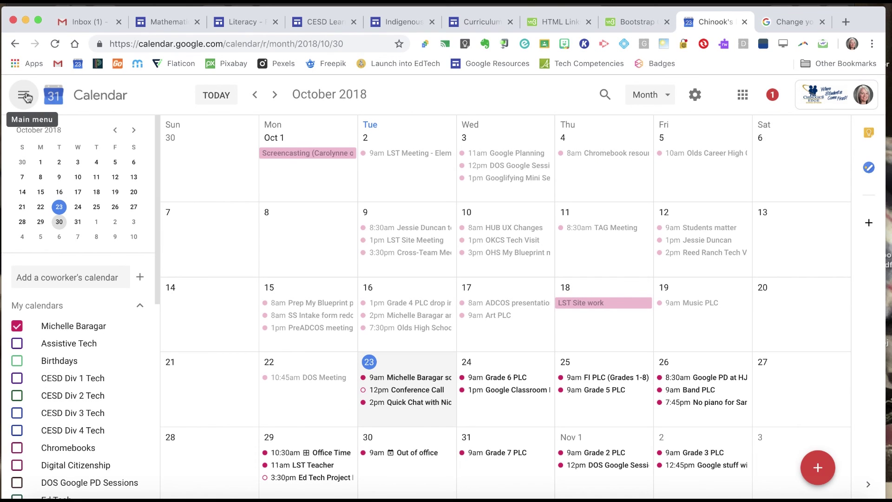